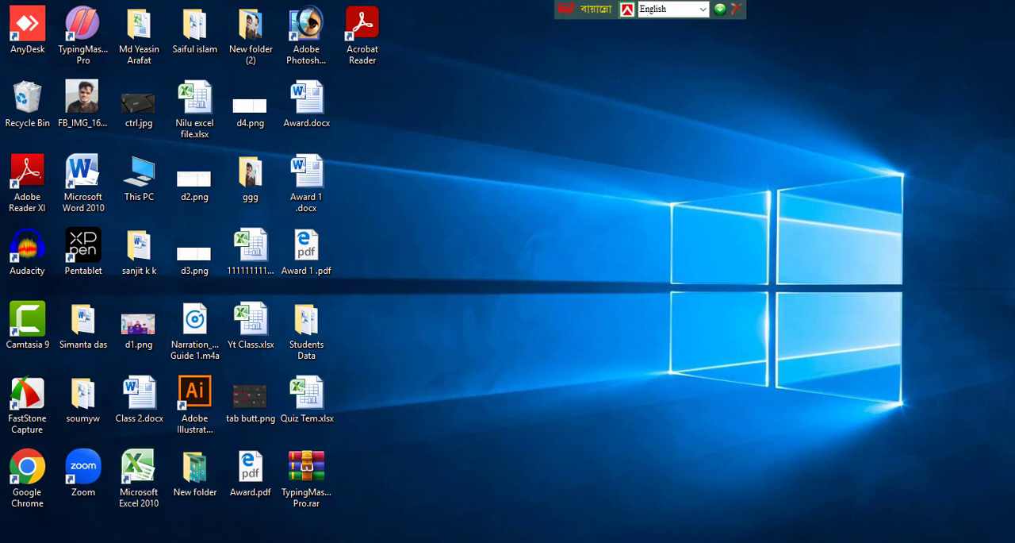
Step: Search for excel and launch Microsoft Excel 2010
key(super+s)
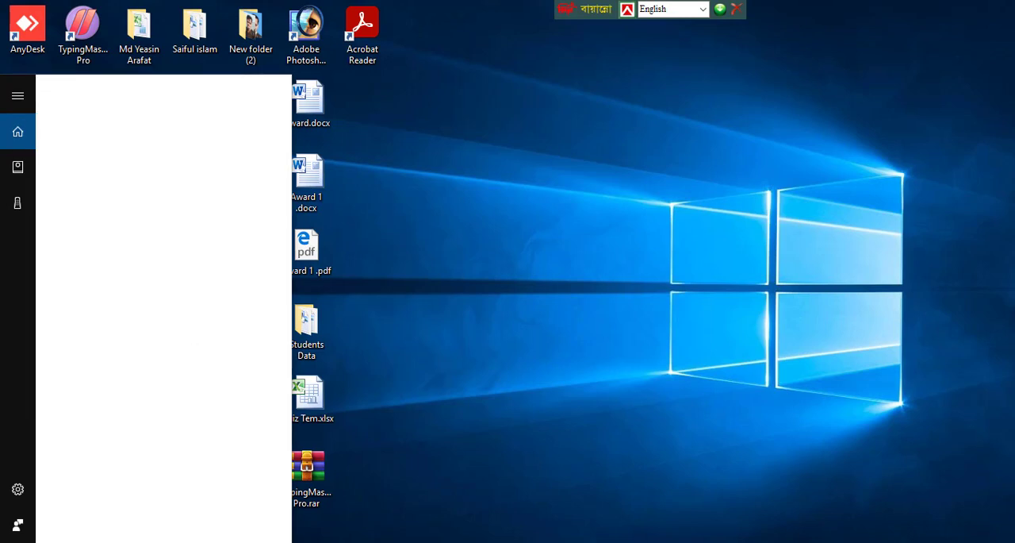
text(excel)
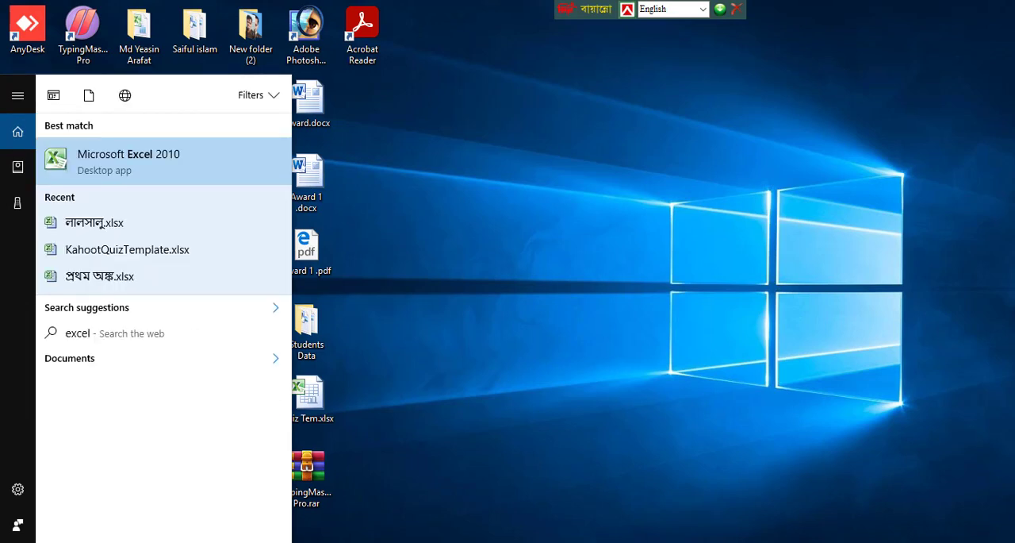
click(145, 164)
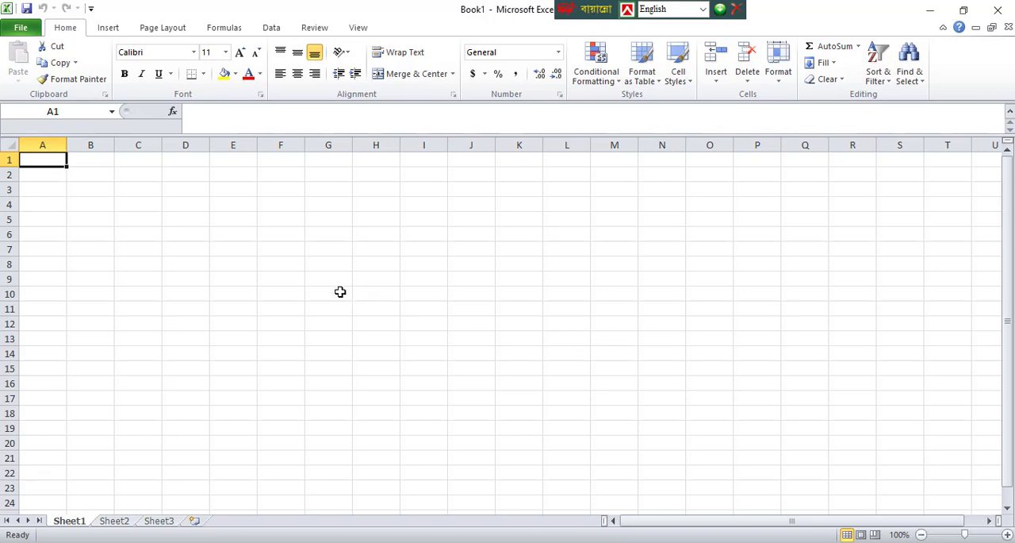
click(82, 178)
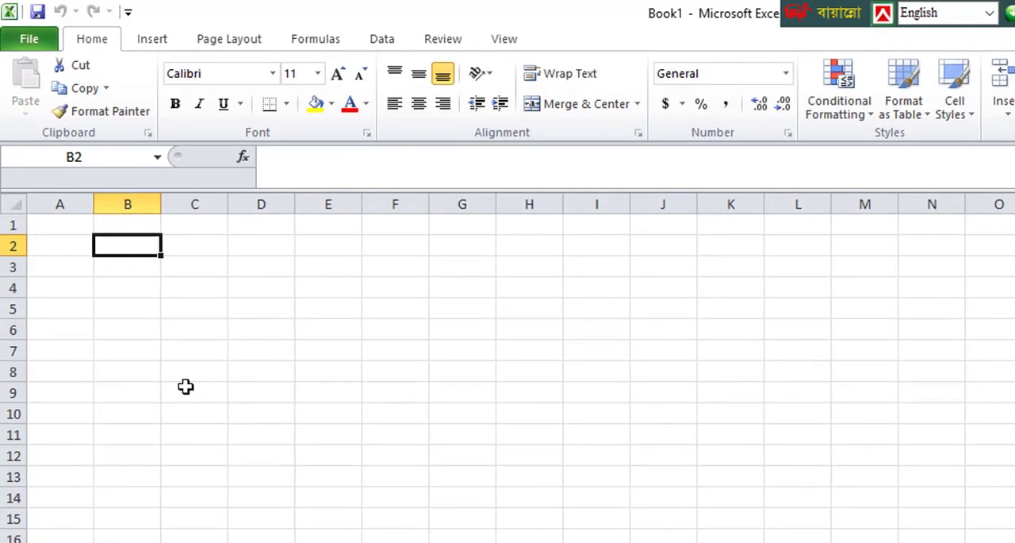
text(1)
key(Return)
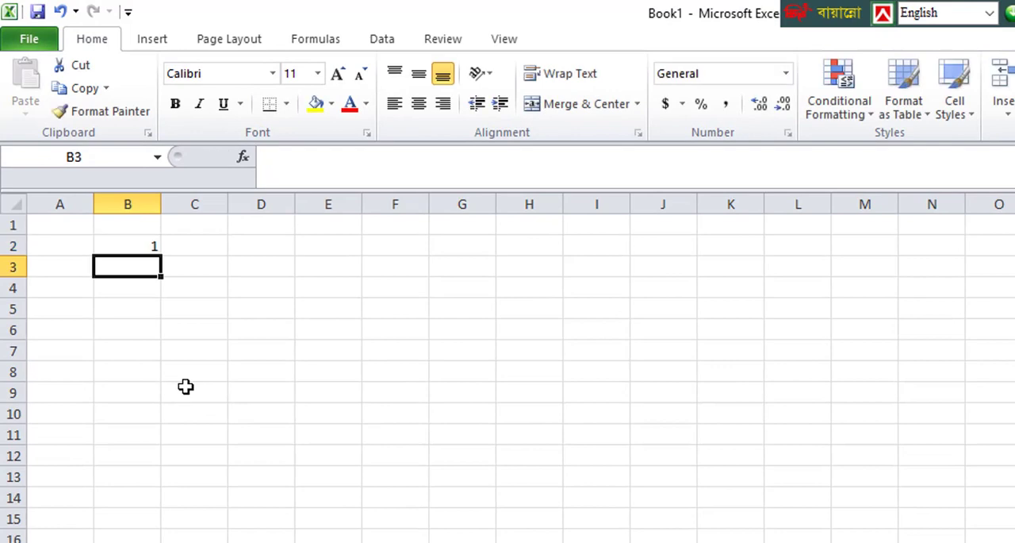
text(2)
key(Return)
text(3)
key(Return)
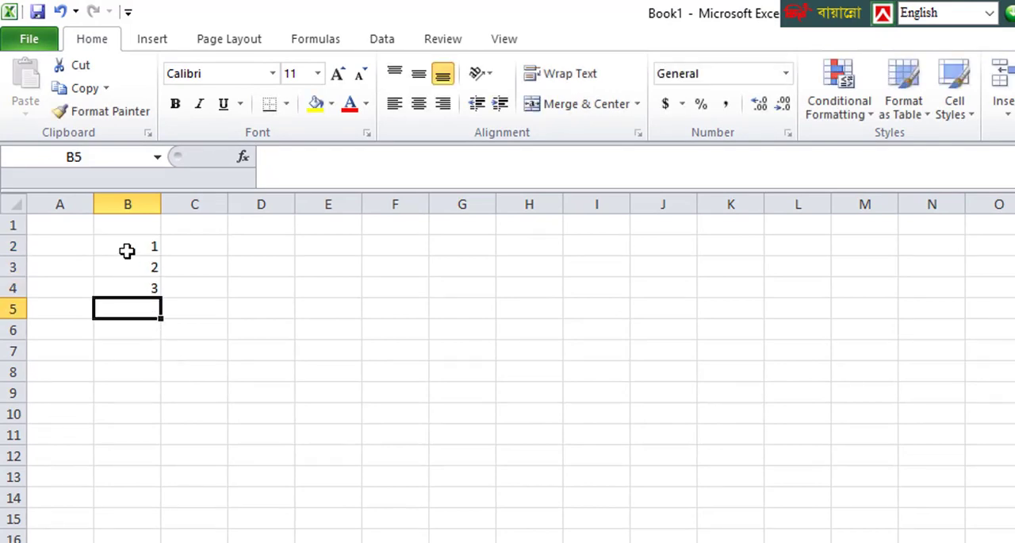
drag(127, 248, 131, 288)
key(Delete)
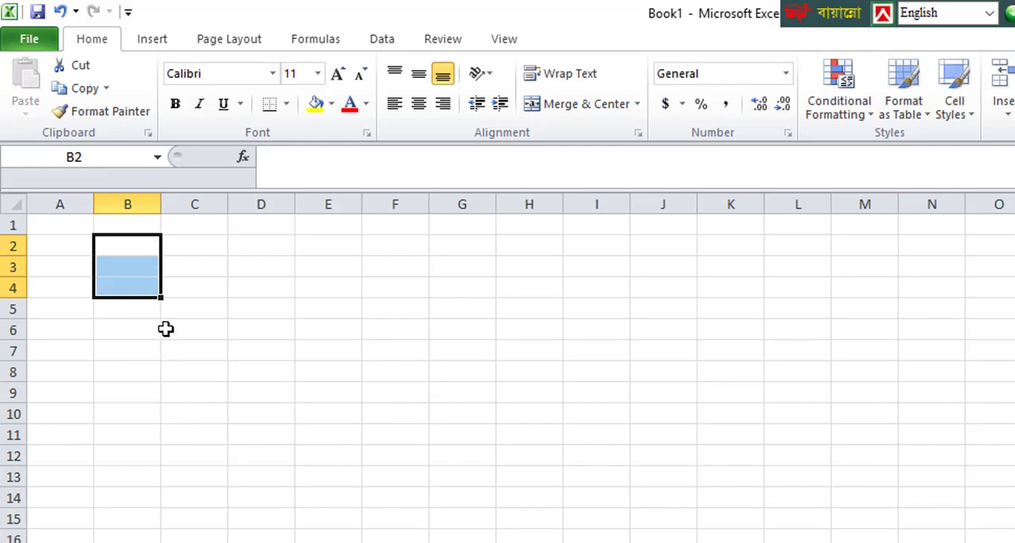
Step: Enter 1 in cell B2 and fill it down to B16 as a number series from 1 to 15
click(129, 245)
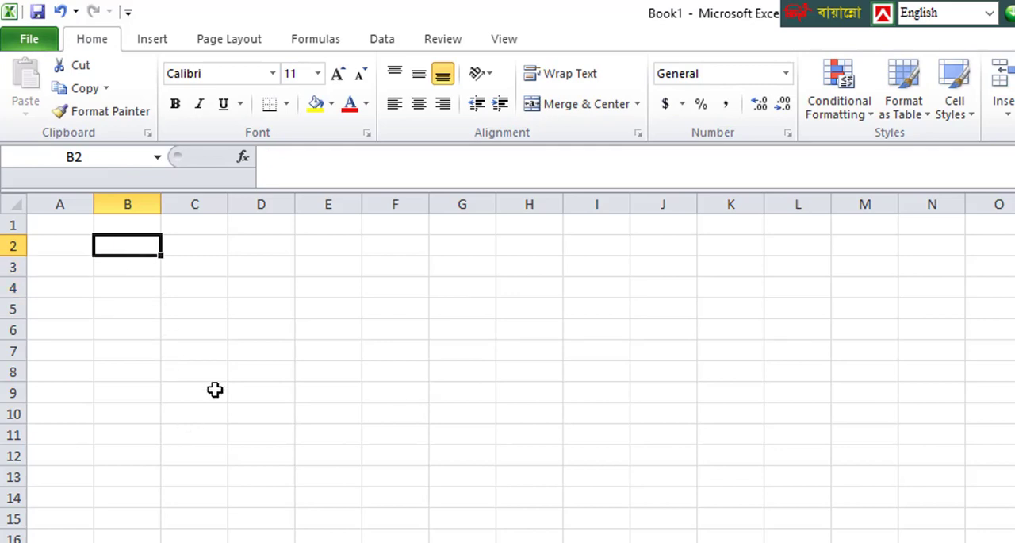
text(1)
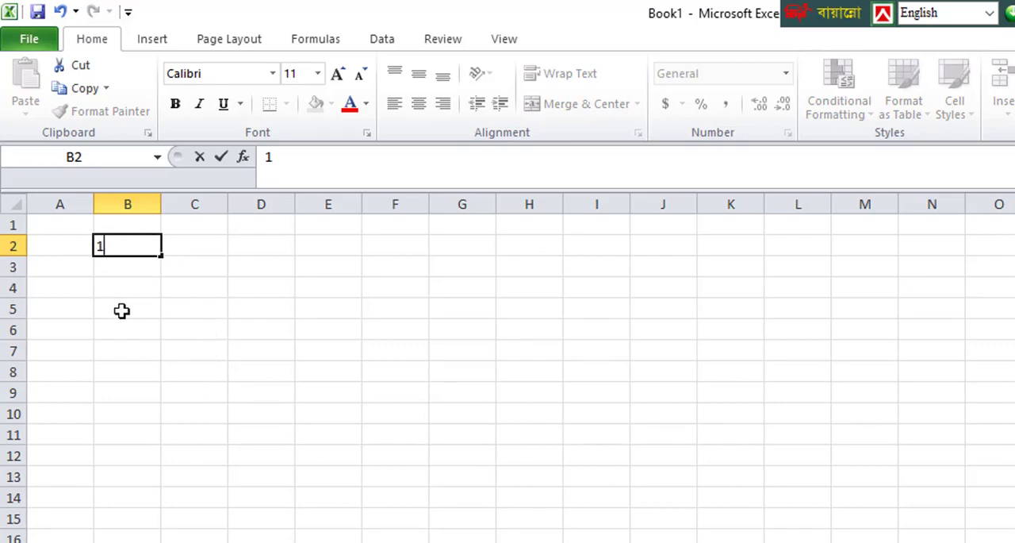
click(143, 272)
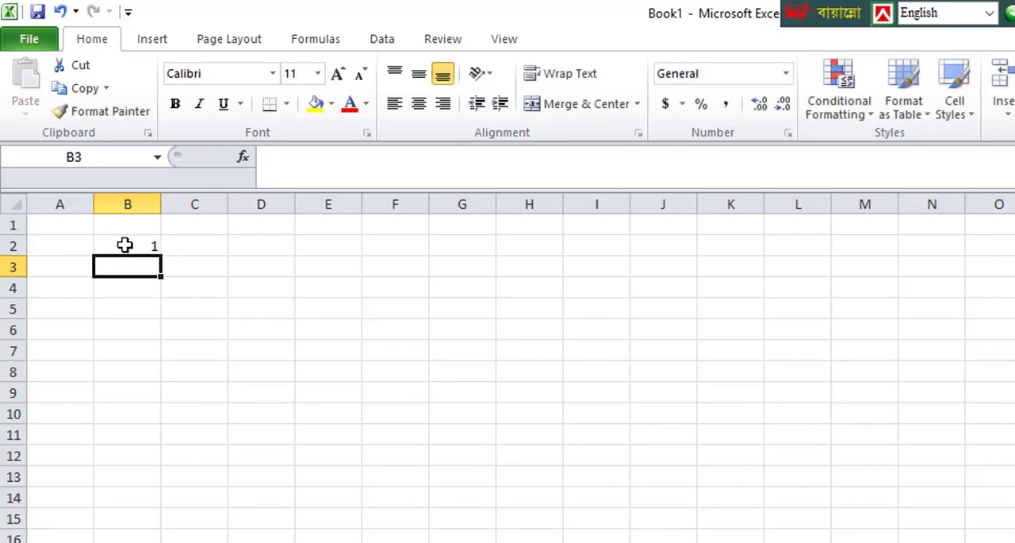
click(124, 245)
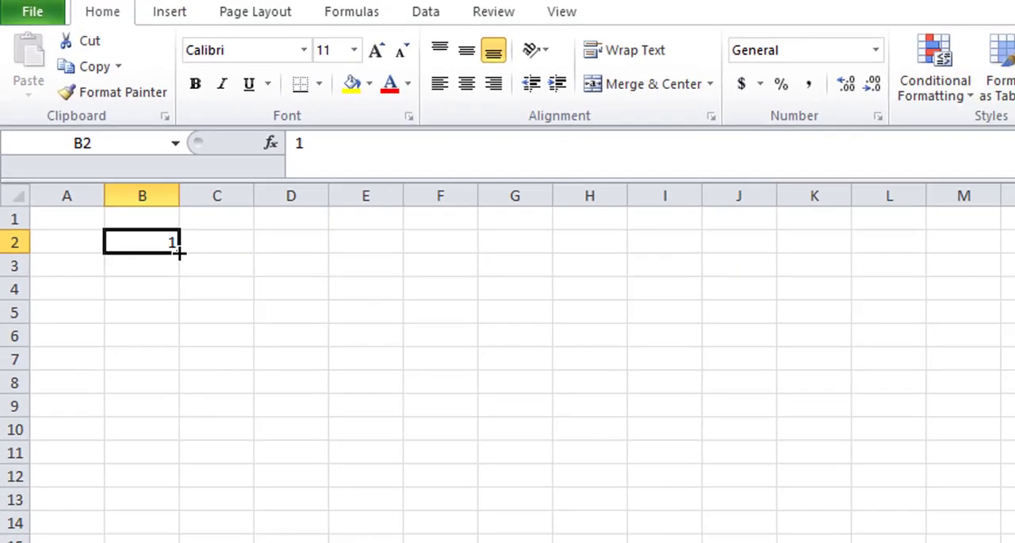
drag(156, 249, 148, 537)
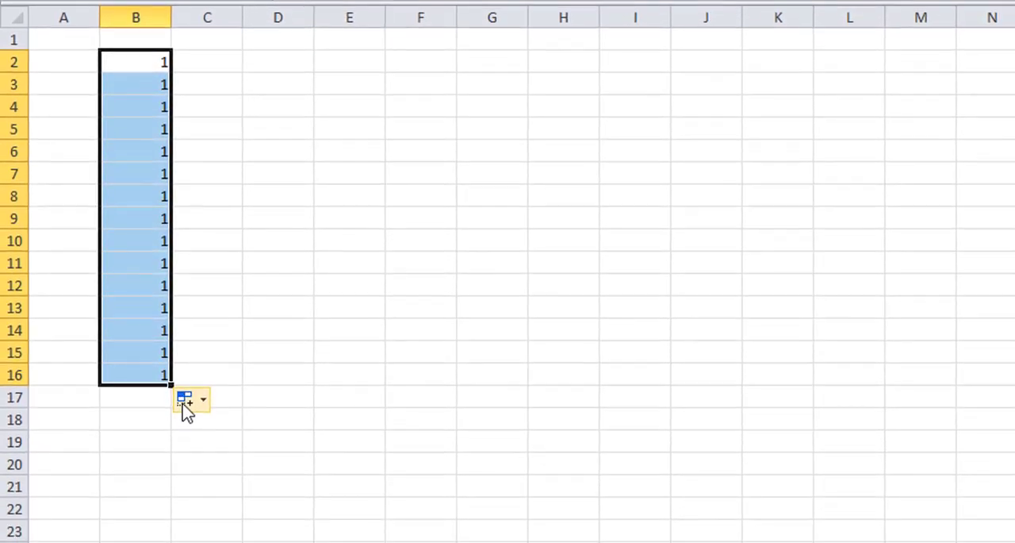
click(183, 481)
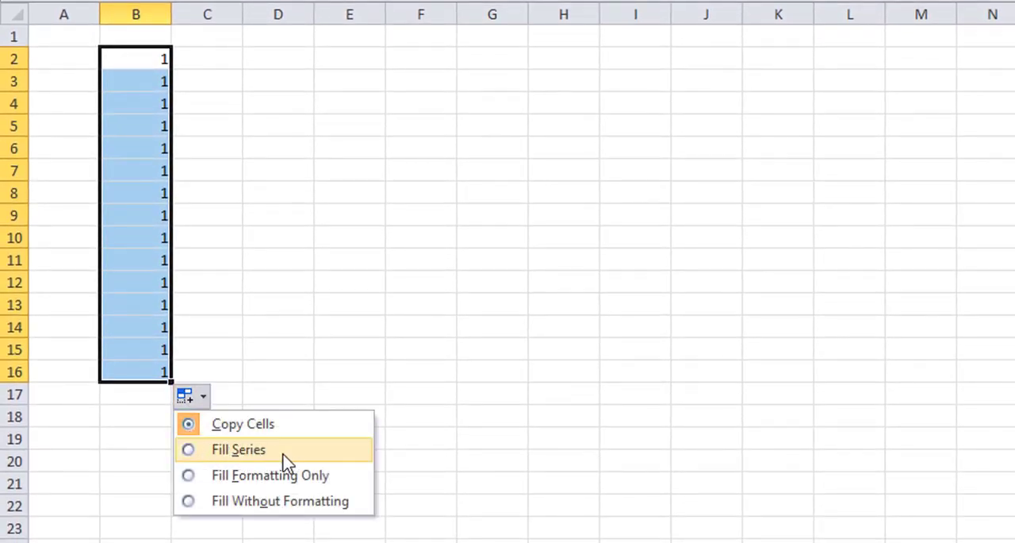
click(283, 452)
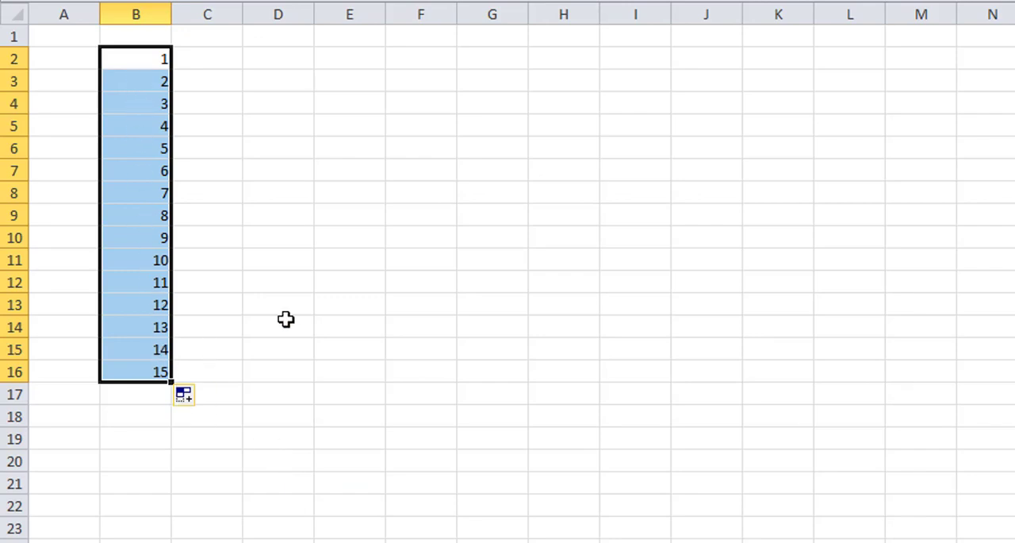
Step: Fill D2:D13 with the full month names starting from January in D2, and autofit the width of column D
click(274, 64)
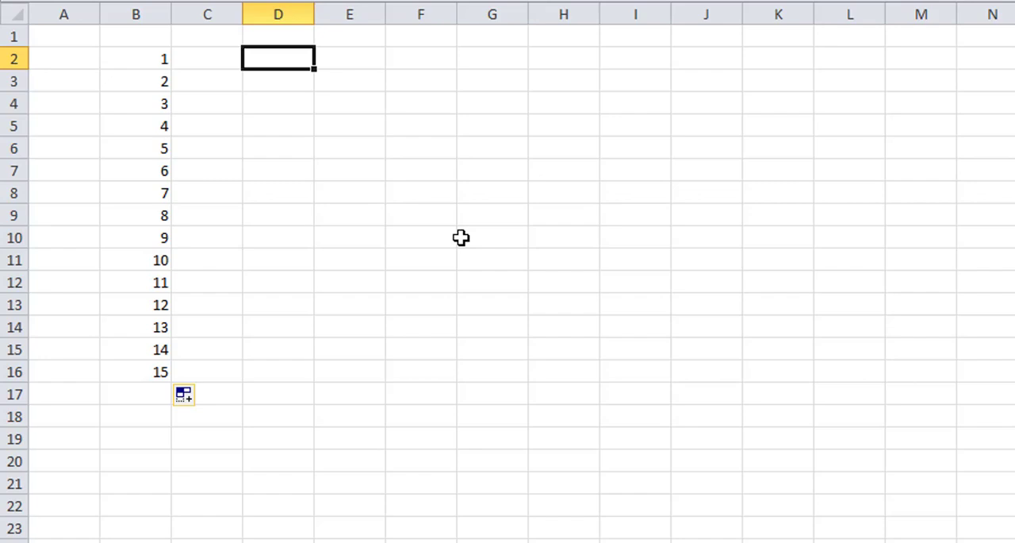
text(Ja)
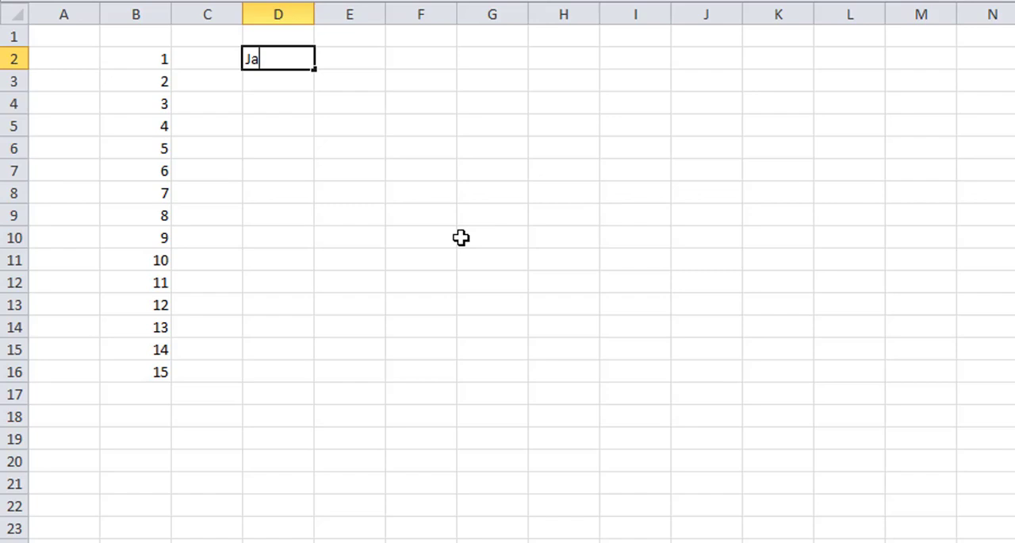
text(nuary)
click(435, 198)
click(281, 67)
drag(315, 70, 302, 317)
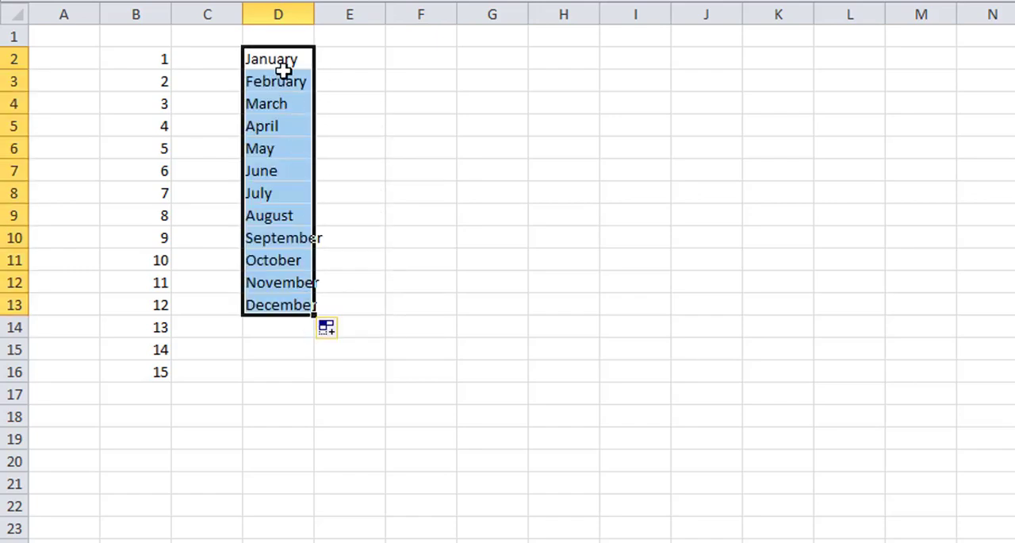
double_click(315, 14)
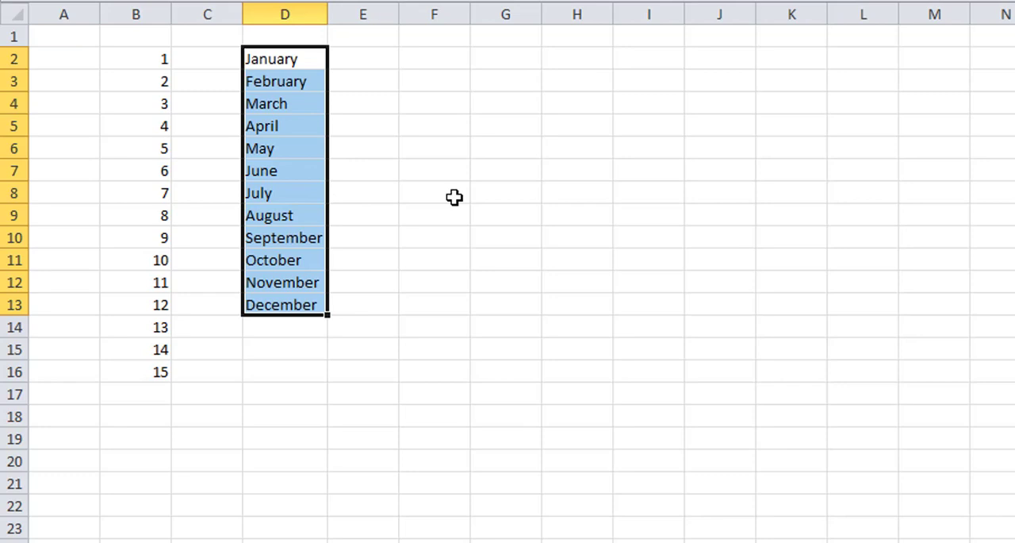
Step: Enter Jan in cell F2 and fill the abbreviated month names down to F13
click(427, 61)
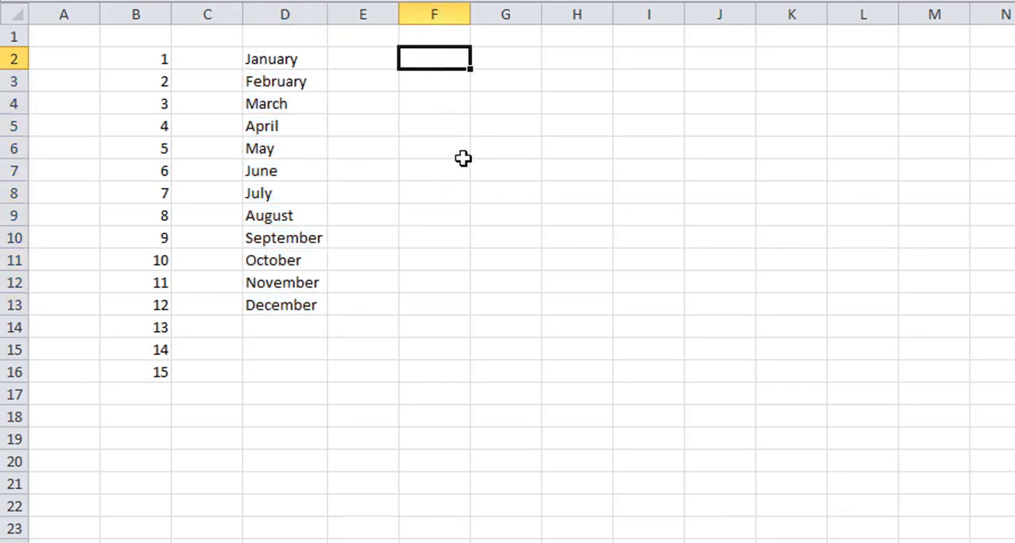
text(Jan)
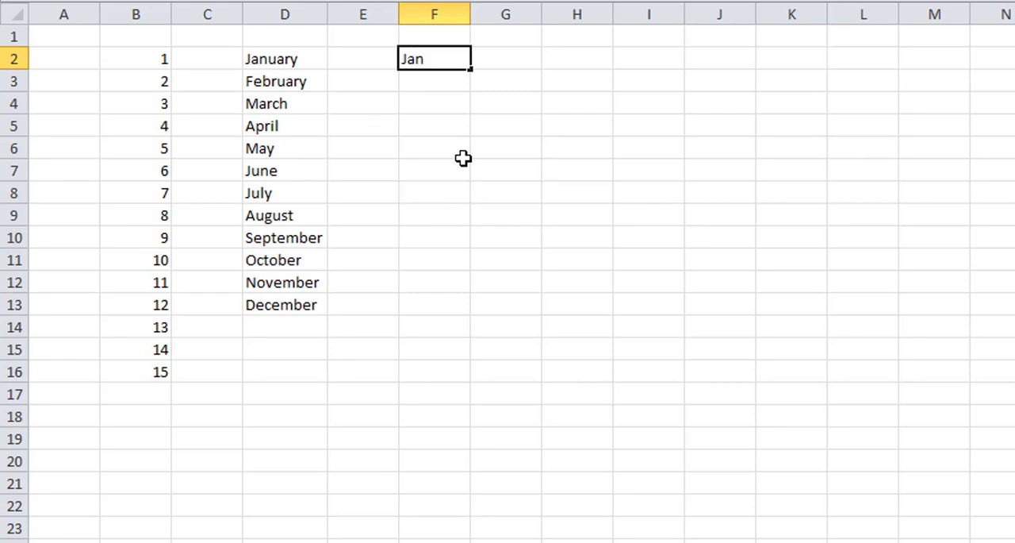
click(463, 158)
click(431, 49)
drag(471, 69, 468, 326)
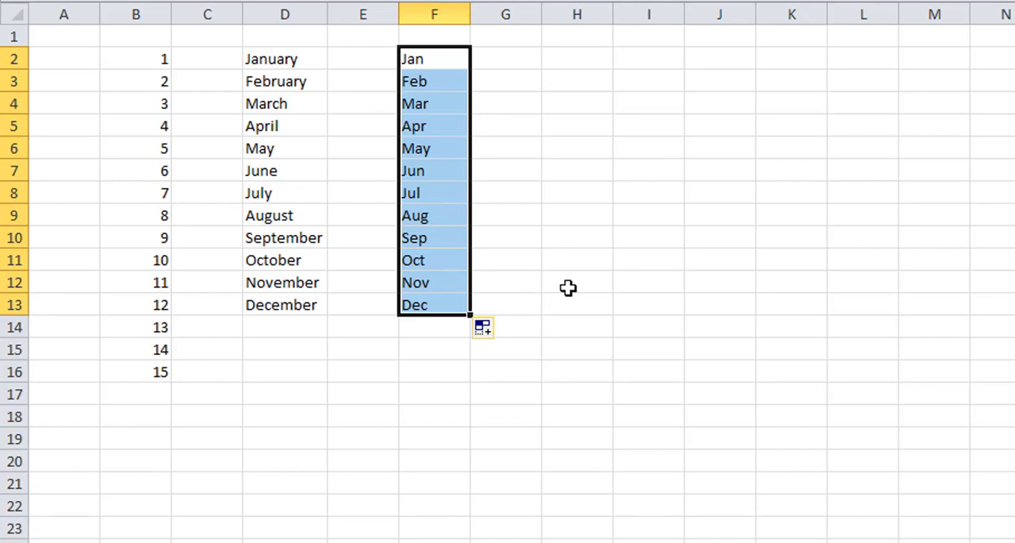
Step: Enter the date January-2020 in cell H2
click(588, 72)
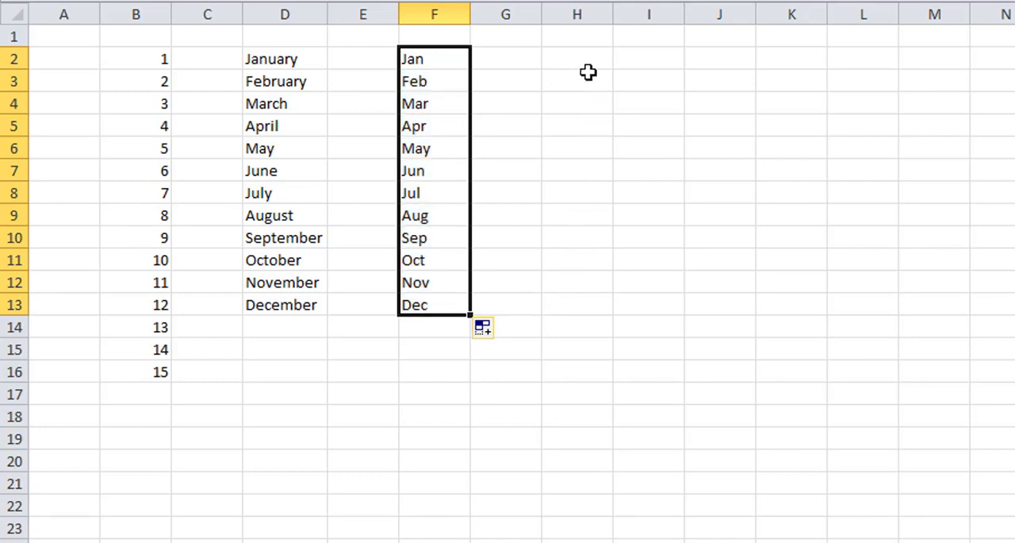
click(590, 62)
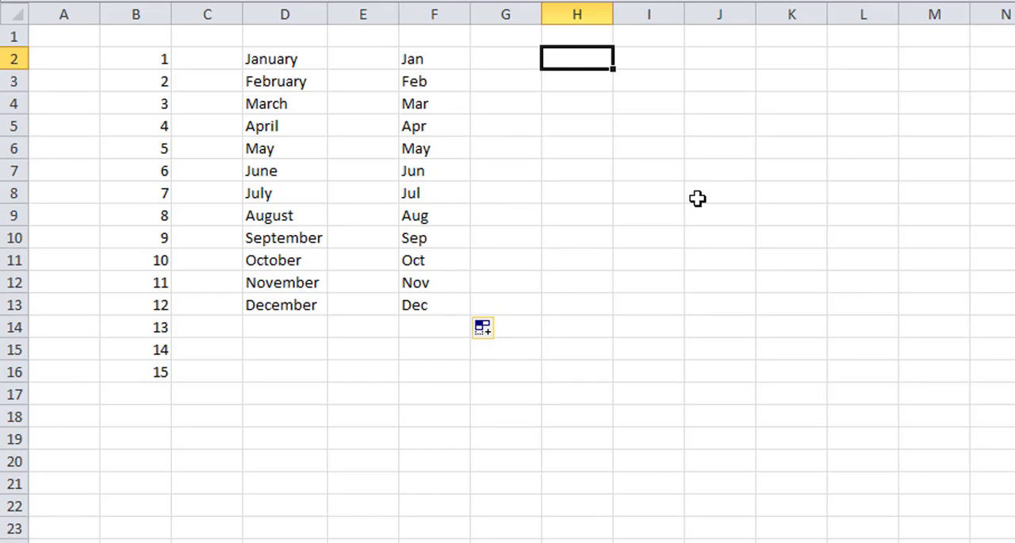
text(Jan)
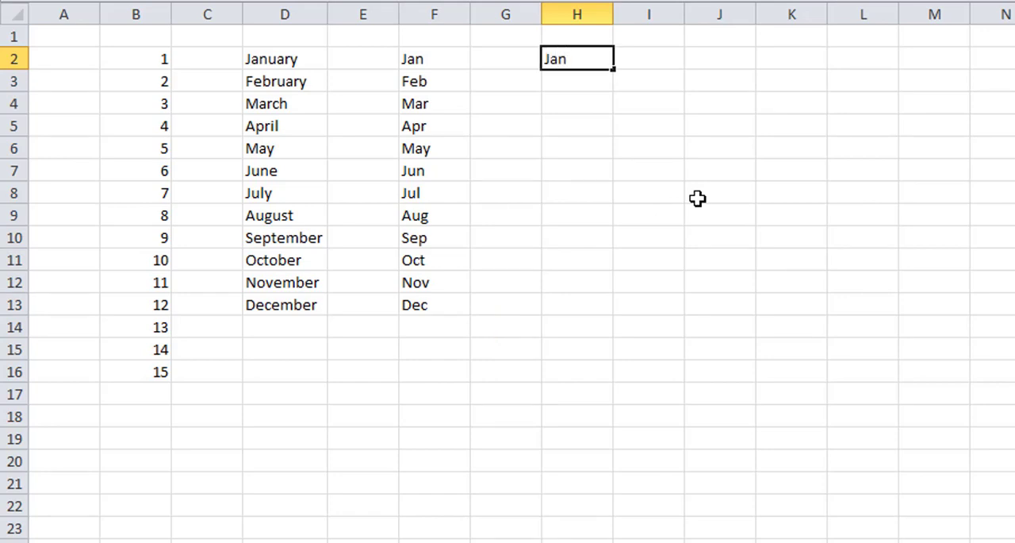
text(uary-202)
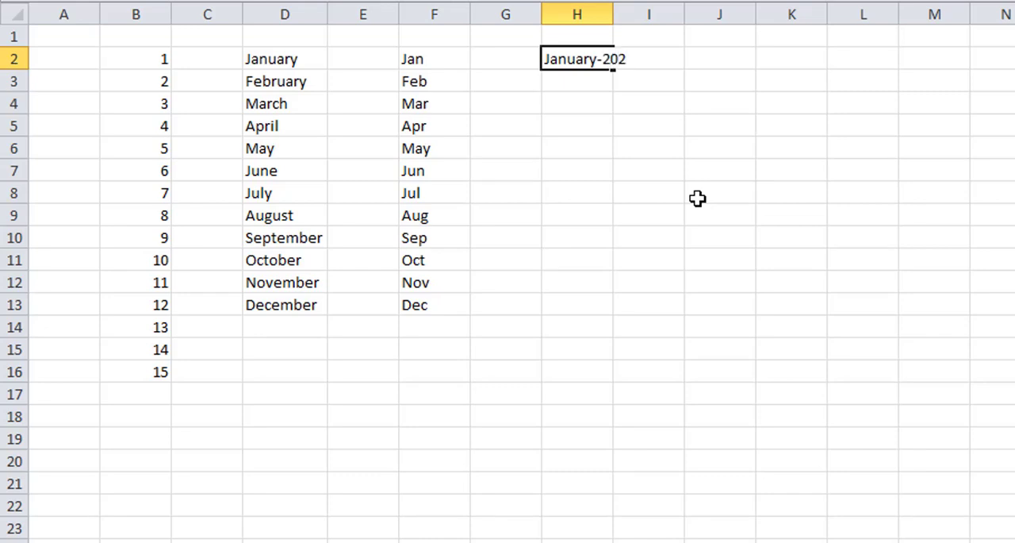
text(0)
click(697, 198)
Step: Fill H2 down to H13 as a monthly date series and adjust the width of column H to fit the dates
drag(613, 15, 594, 14)
click(591, 66)
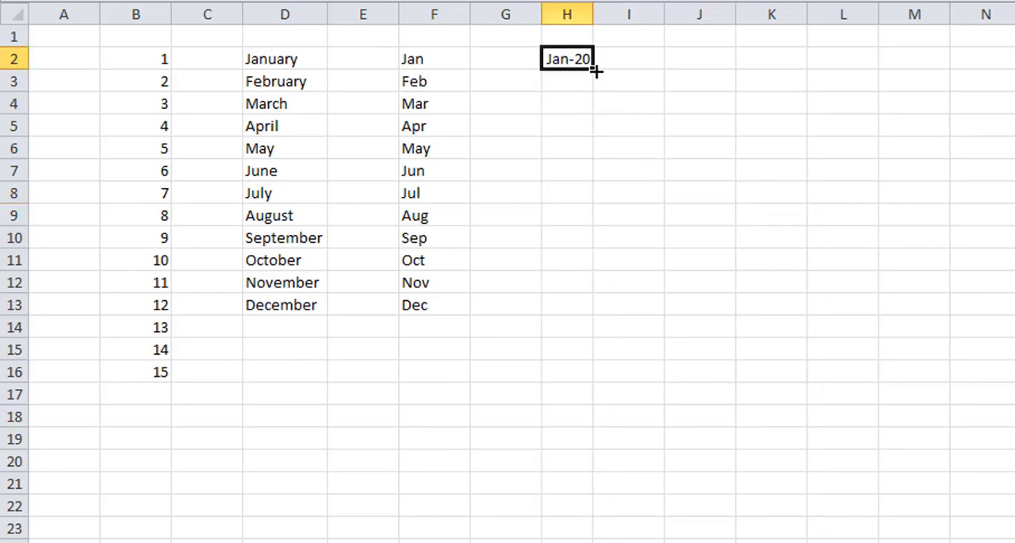
drag(596, 72, 578, 312)
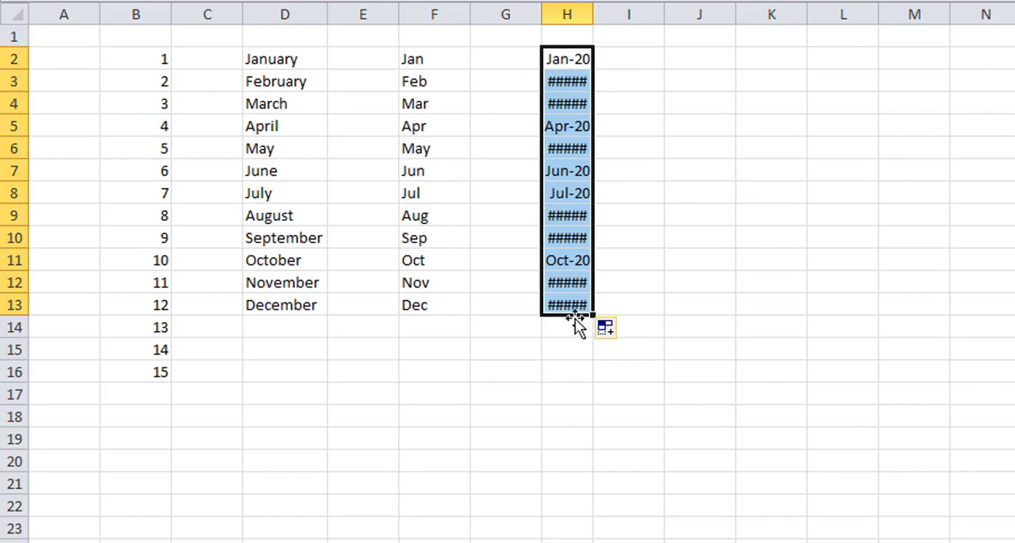
drag(593, 13, 600, 13)
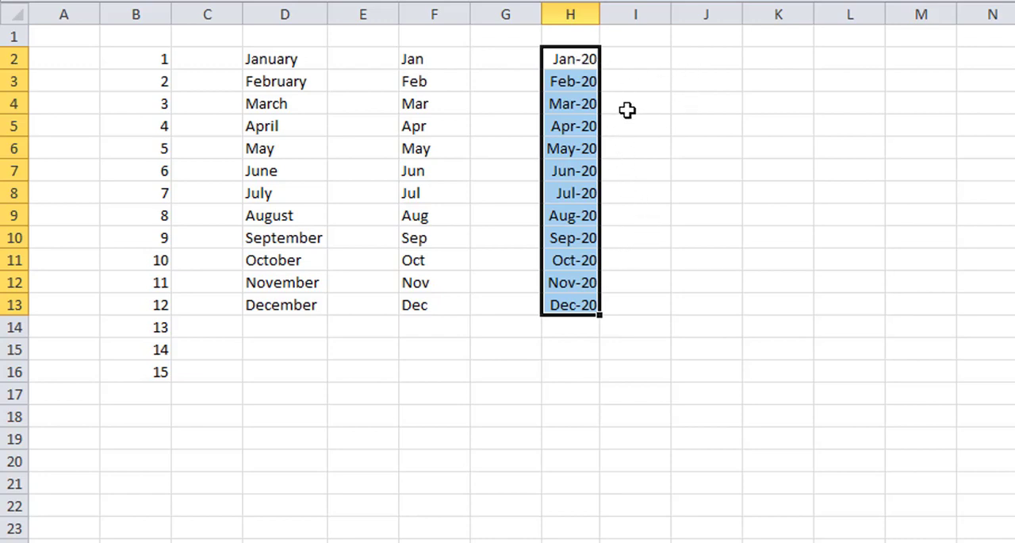
Step: Refill H2:H13 from the date in H2 and set the fill option to Fill Years
click(591, 67)
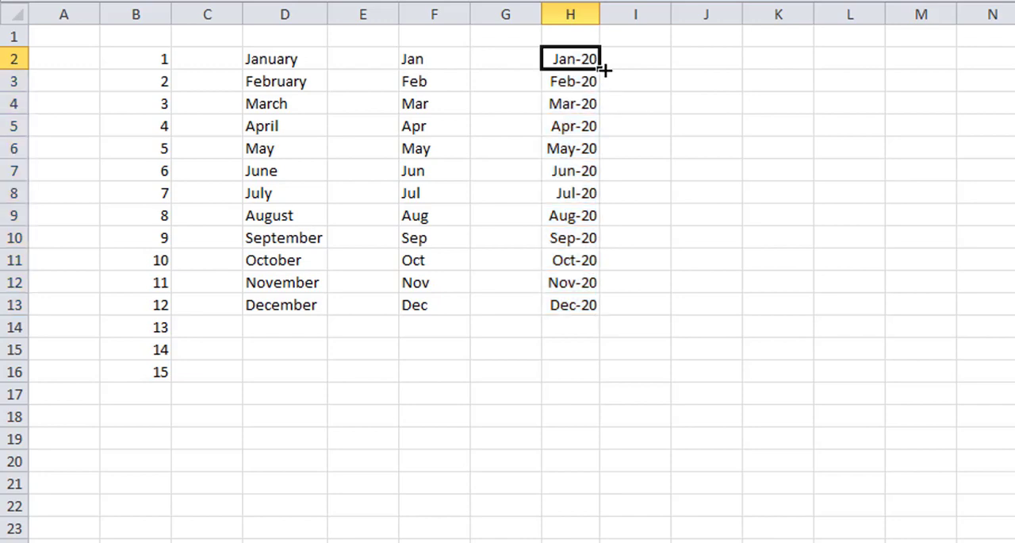
drag(602, 73, 606, 313)
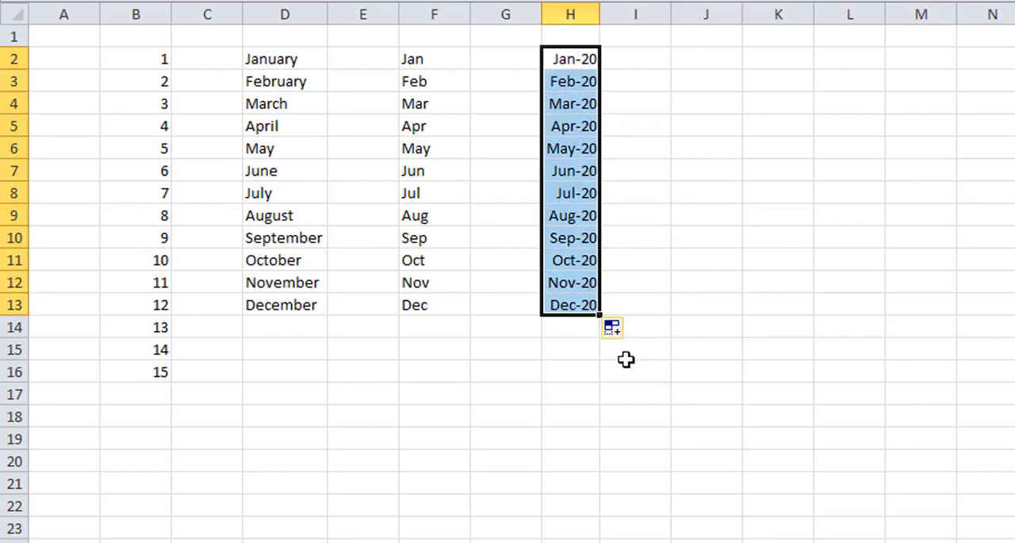
click(614, 331)
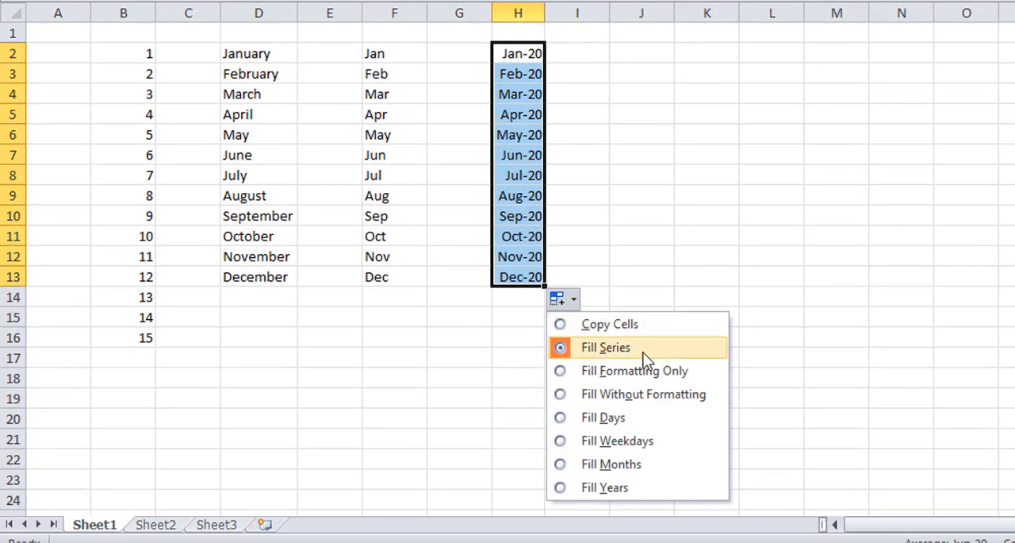
click(640, 487)
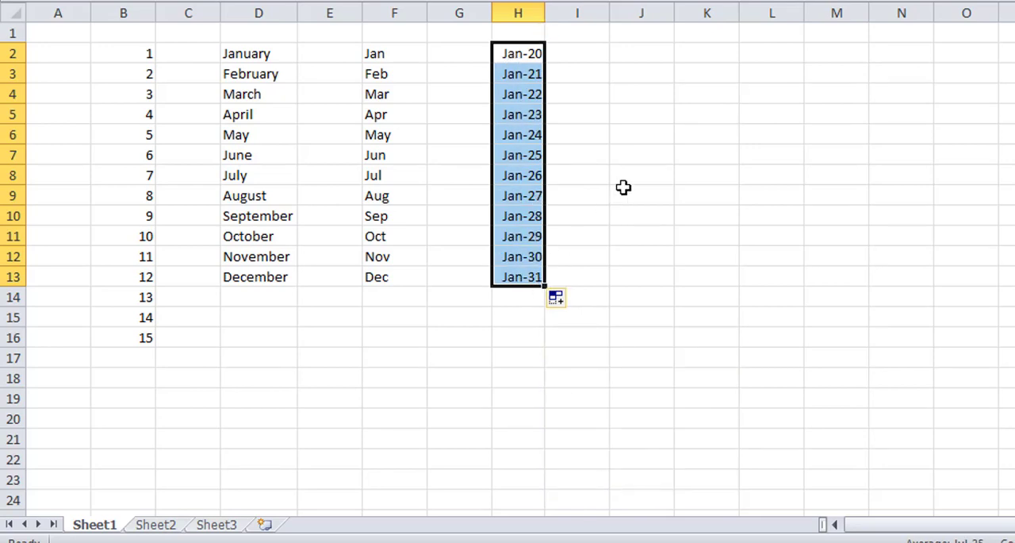
Step: Enter the date January-2020 in cell J2
click(656, 54)
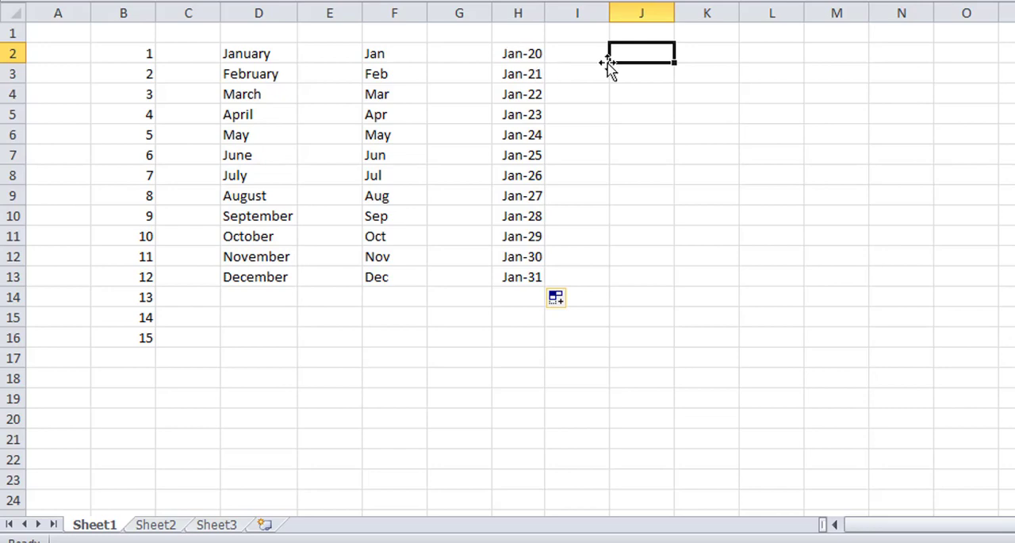
text(January)
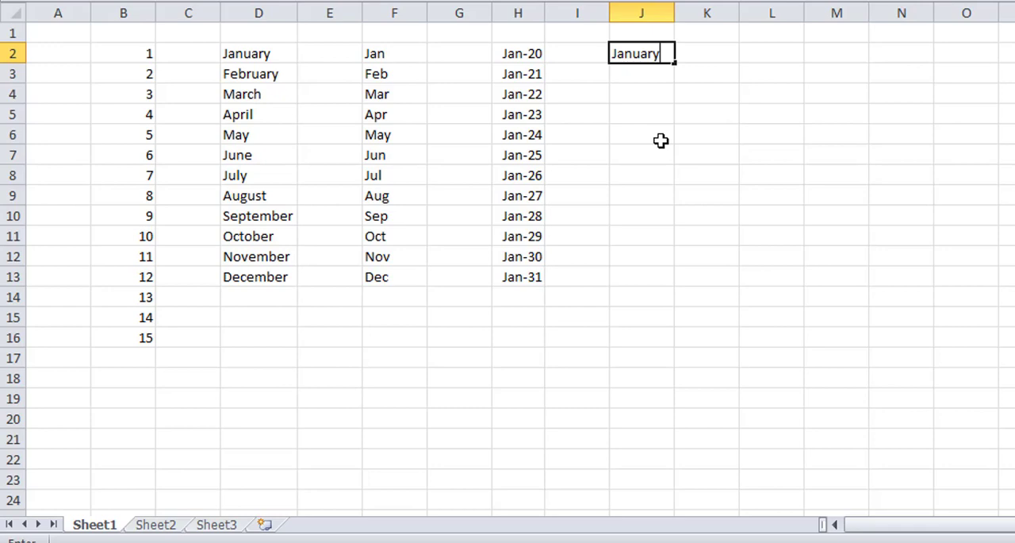
text(-2020)
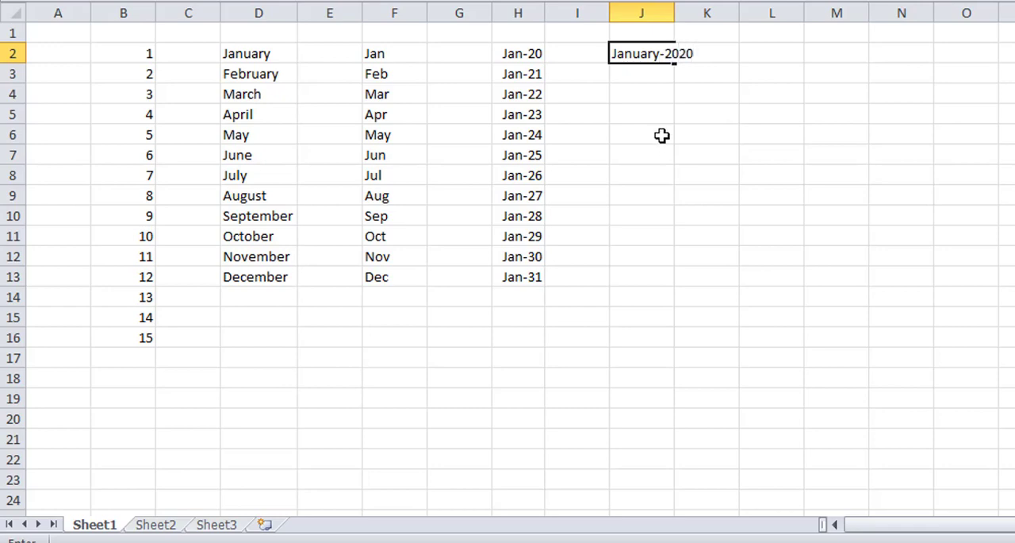
click(840, 113)
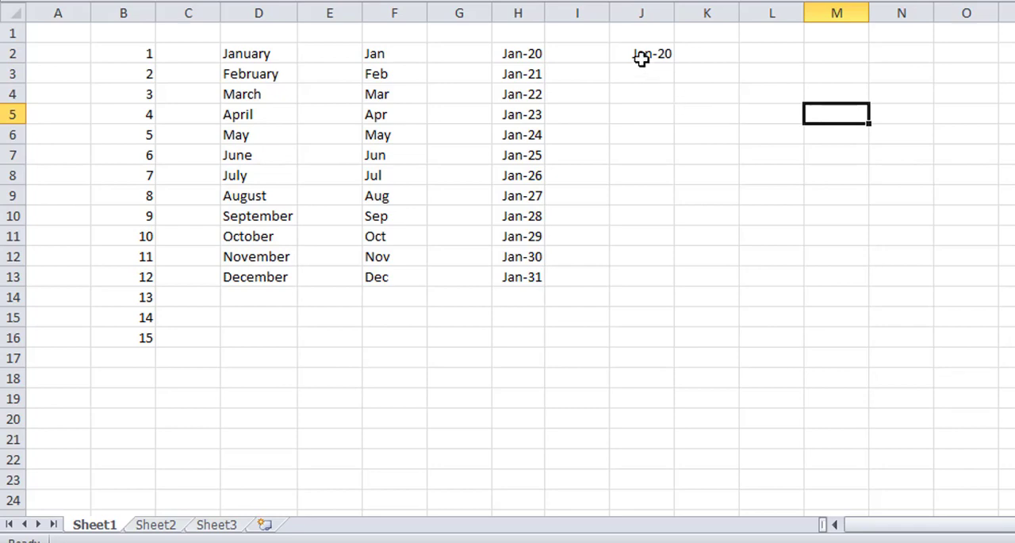
Step: Format cells J2:J13 as dates with the March-01 type
drag(641, 57, 634, 273)
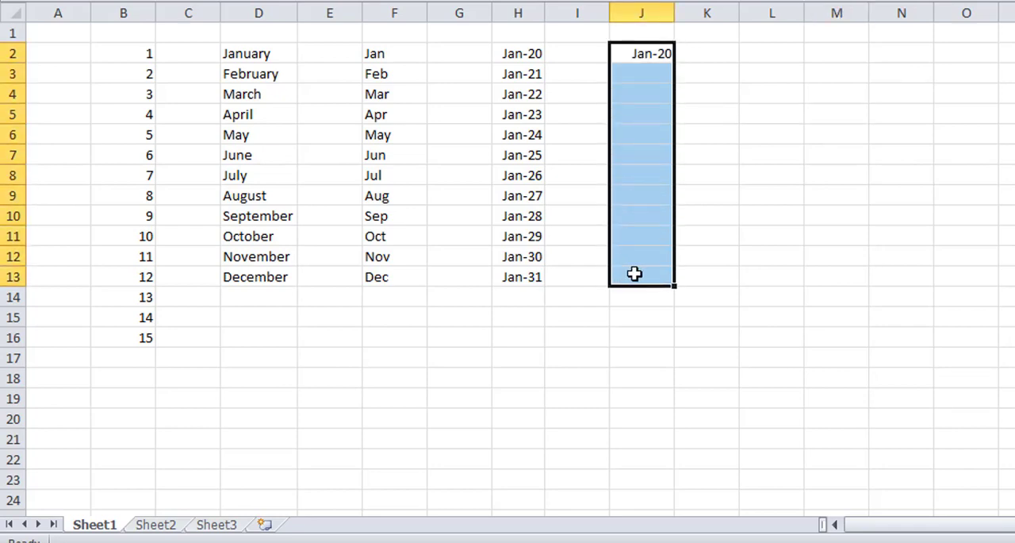
right_click(635, 139)
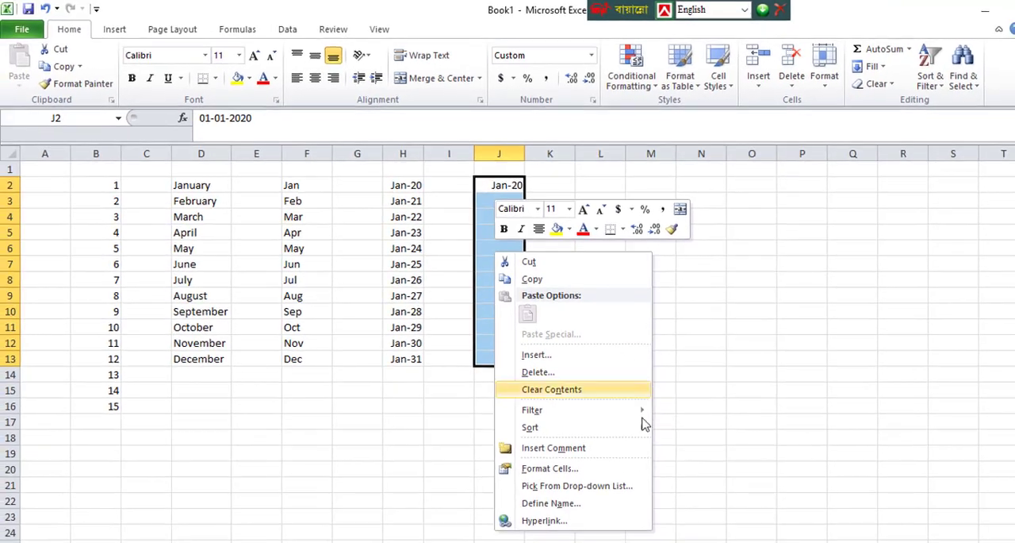
mouse_move(644, 419)
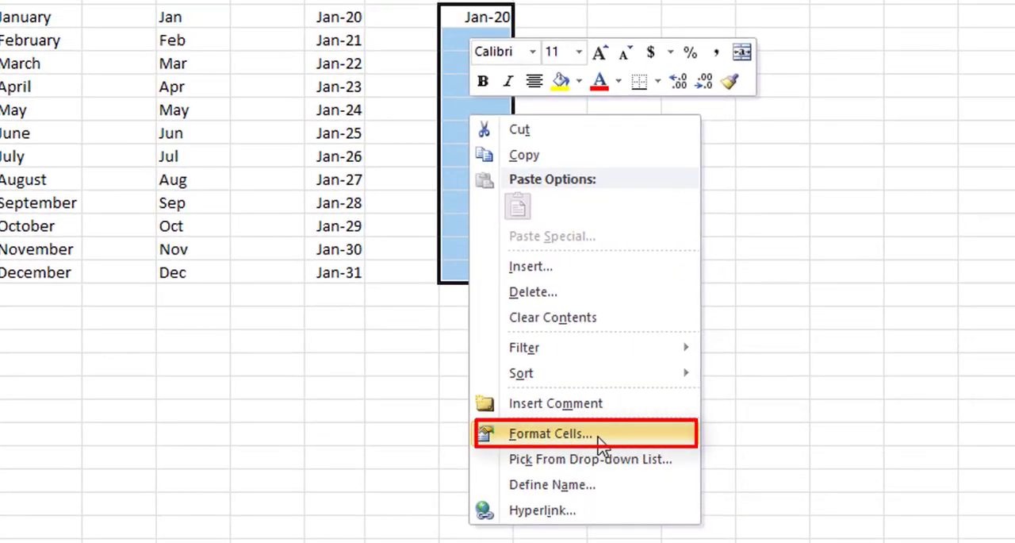
click(600, 434)
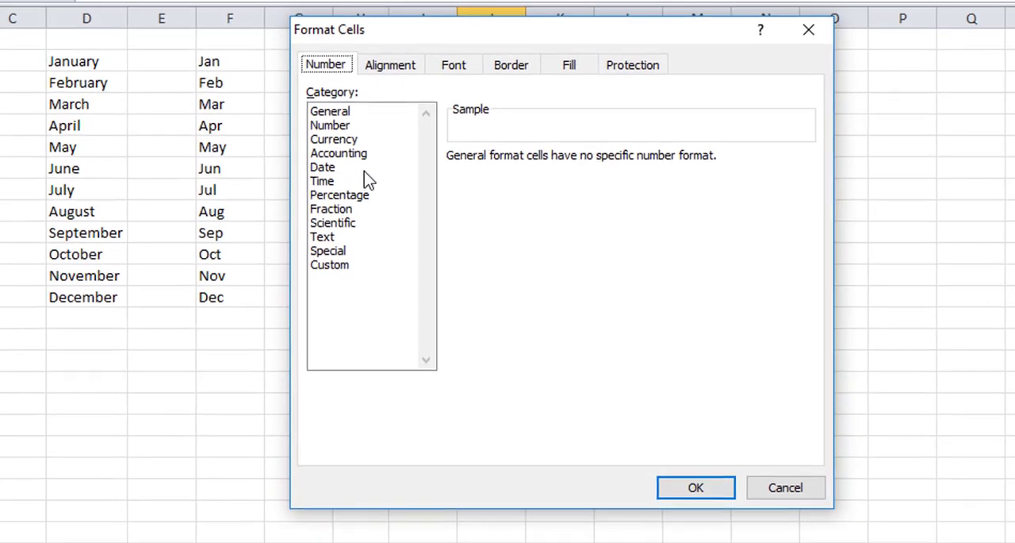
click(319, 176)
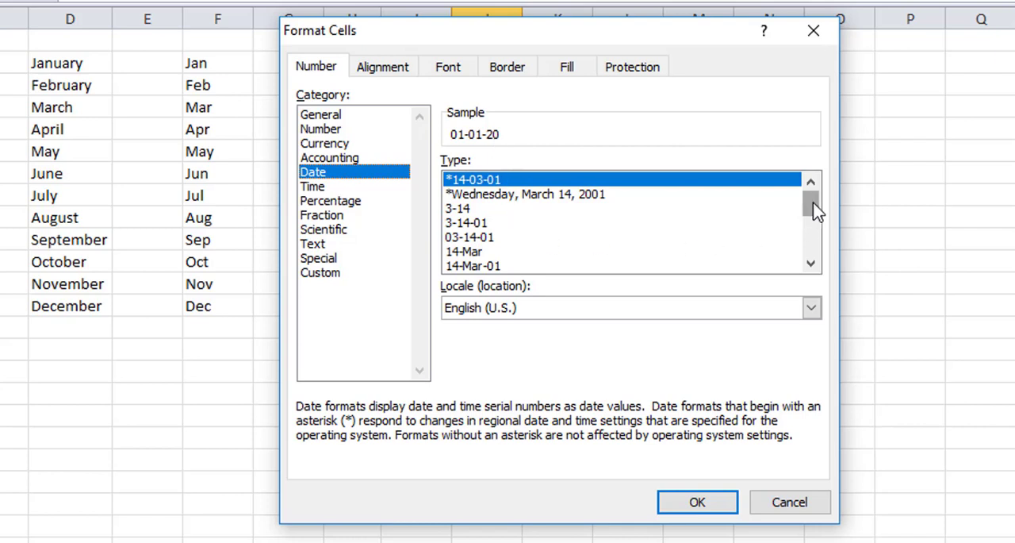
click(811, 262)
click(811, 262)
click(811, 262)
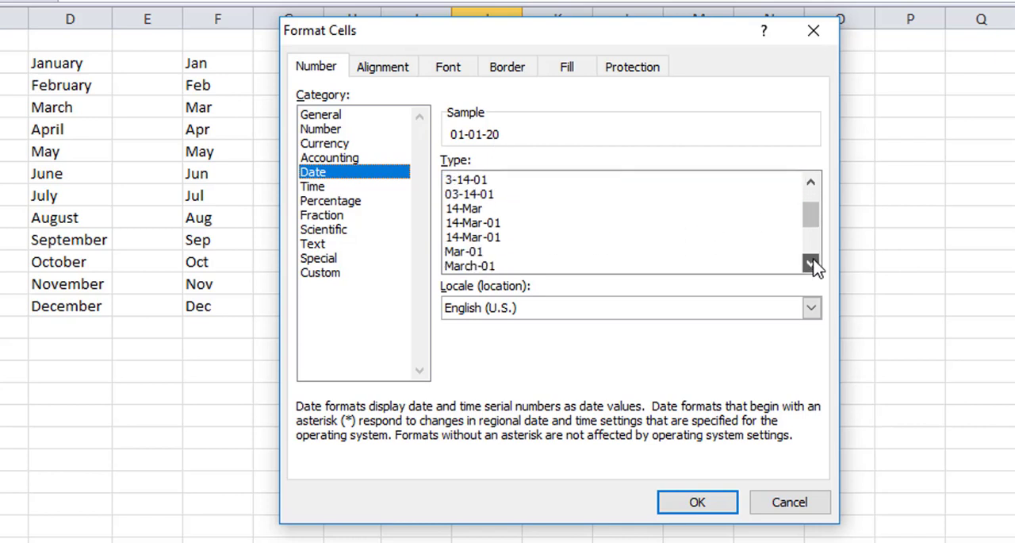
click(492, 267)
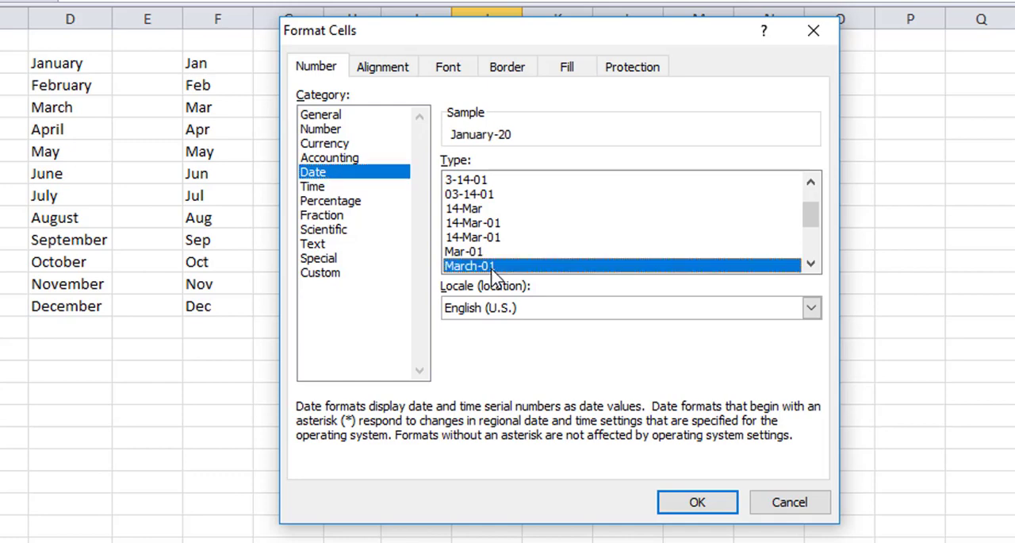
click(708, 506)
click(566, 152)
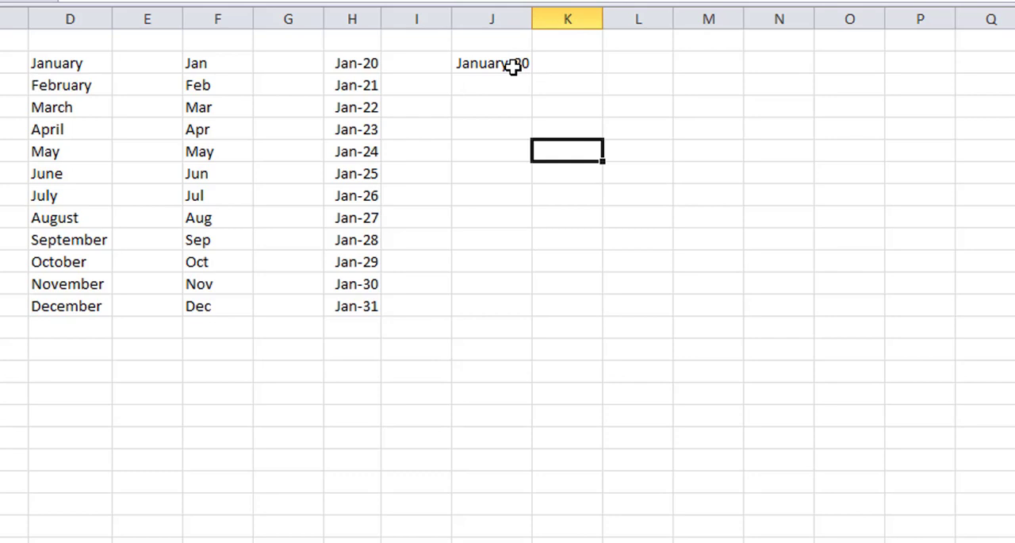
Step: Enter the date February-2020 in cell J3
click(500, 82)
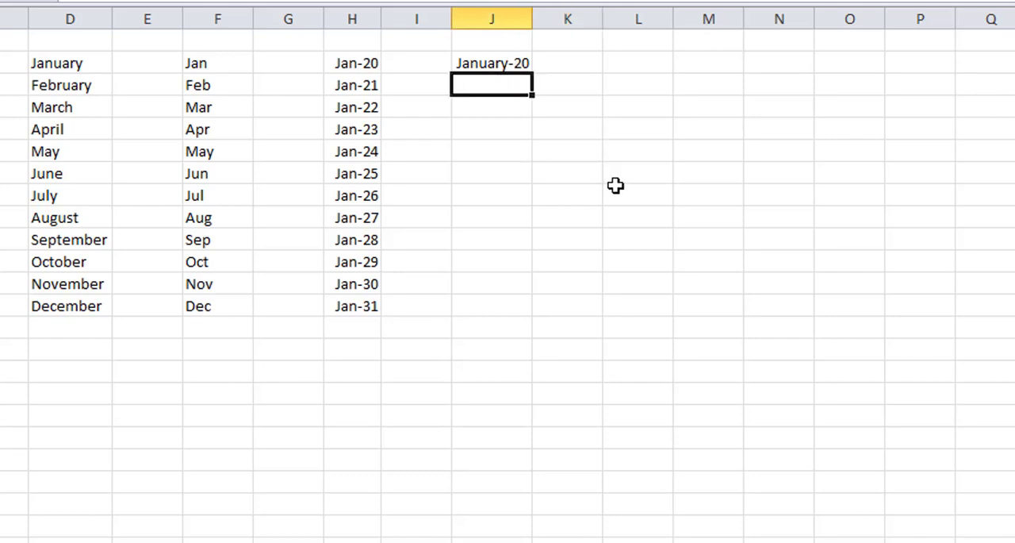
text(Febr)
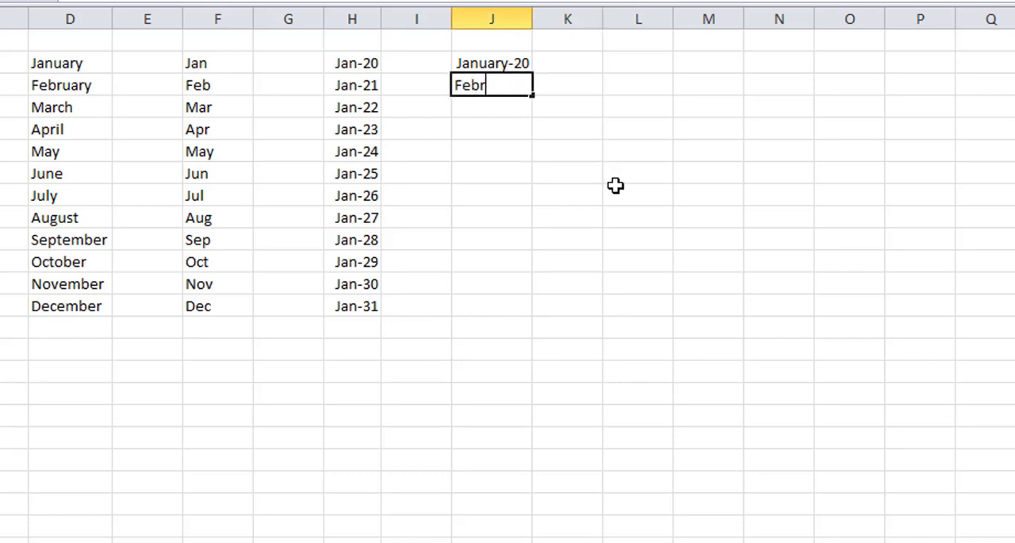
text(uary-2020)
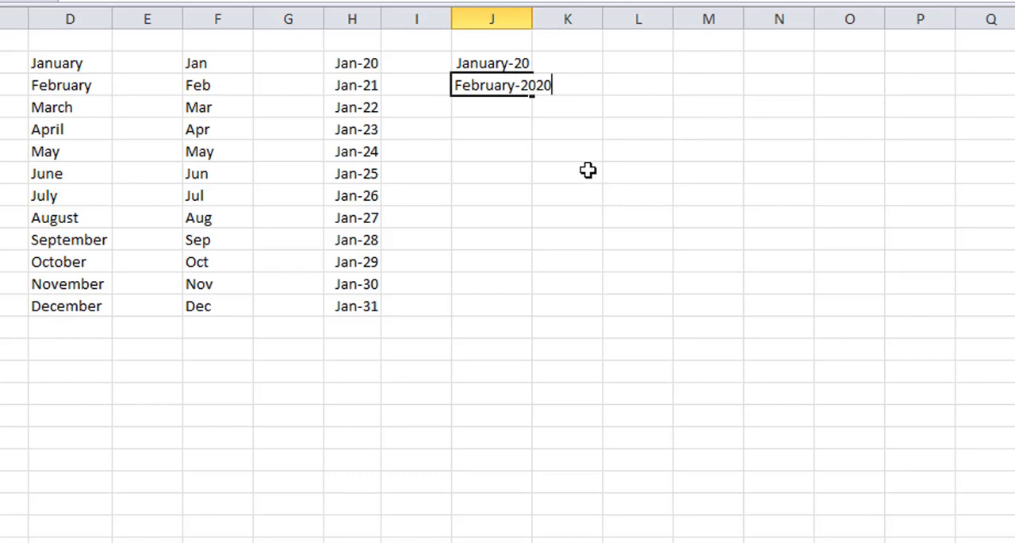
click(653, 135)
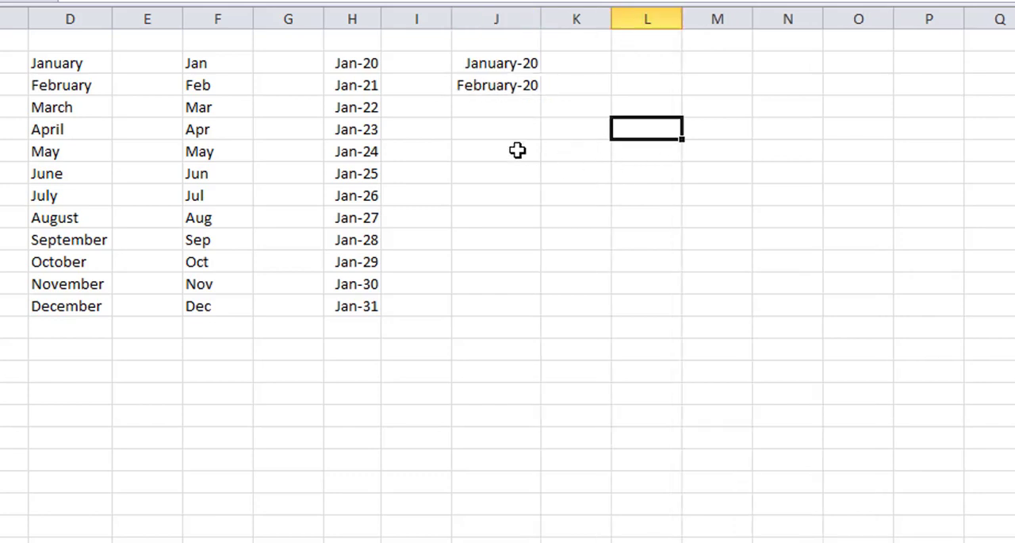
click(482, 90)
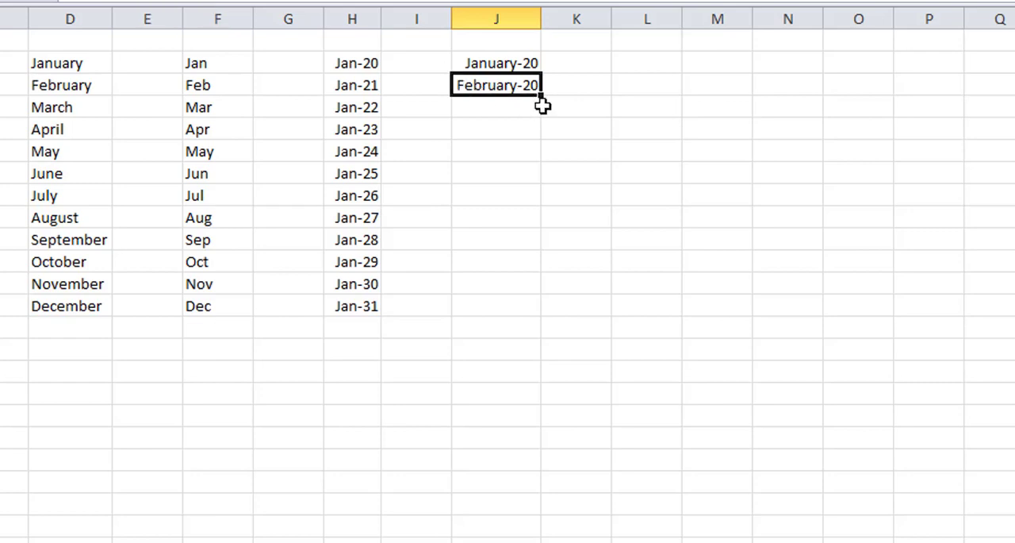
click(512, 127)
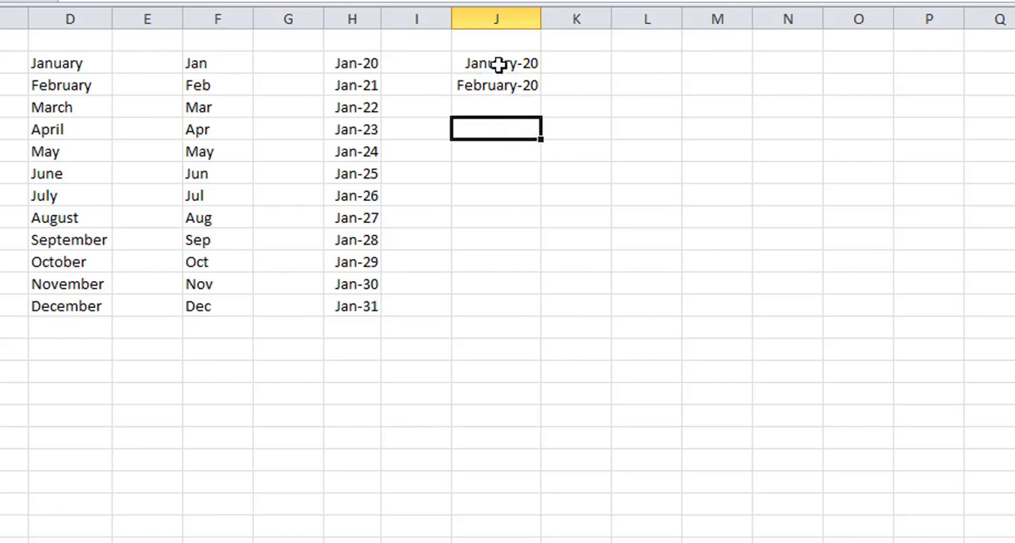
Step: Open the cell format settings for J2:J13 and choose the March 14, 2001 date type
drag(498, 64, 496, 311)
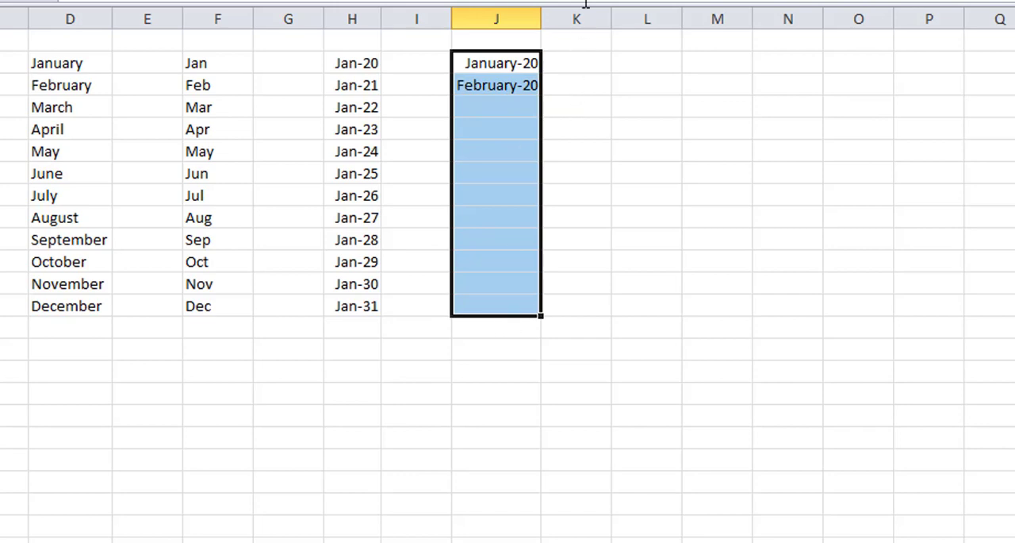
right_click(494, 133)
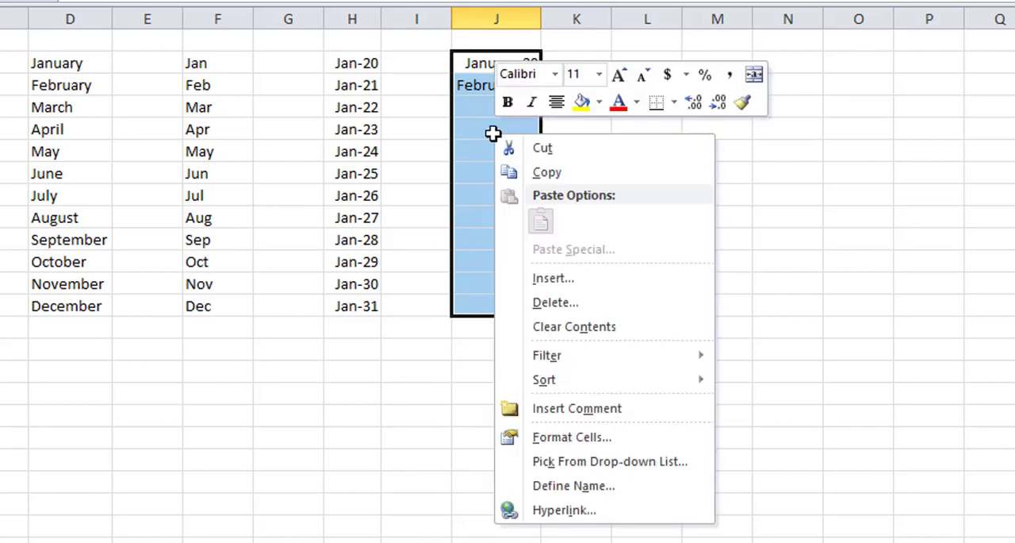
click(610, 445)
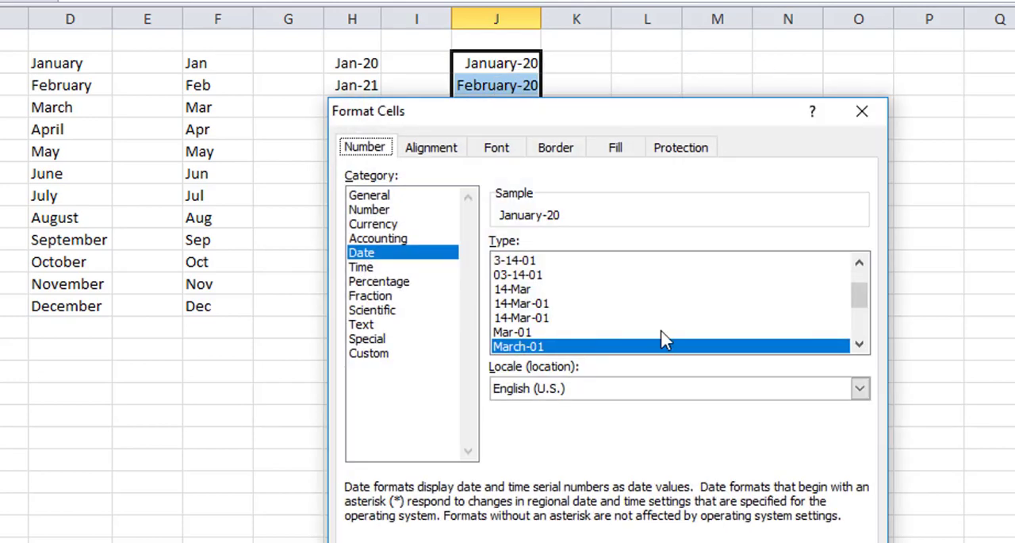
click(860, 346)
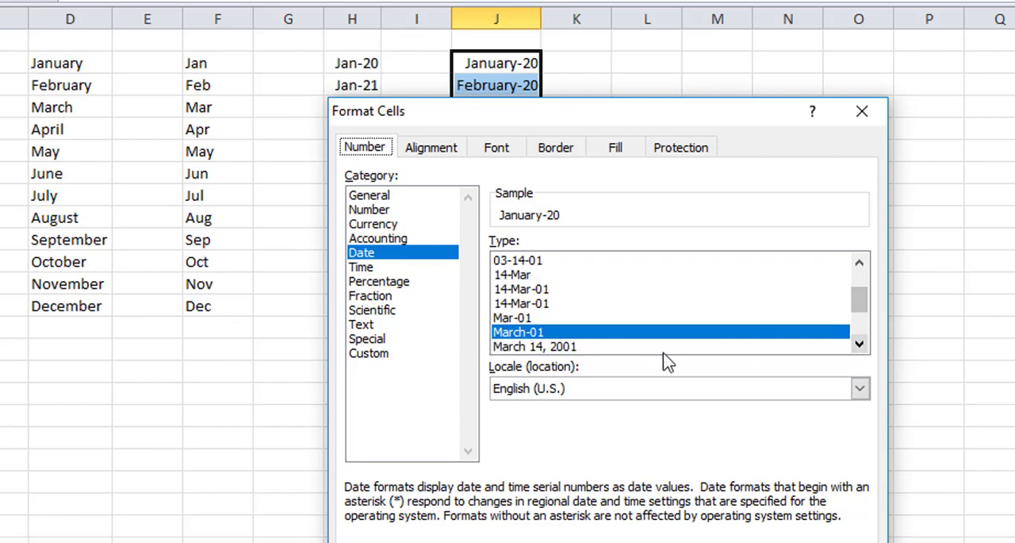
click(577, 349)
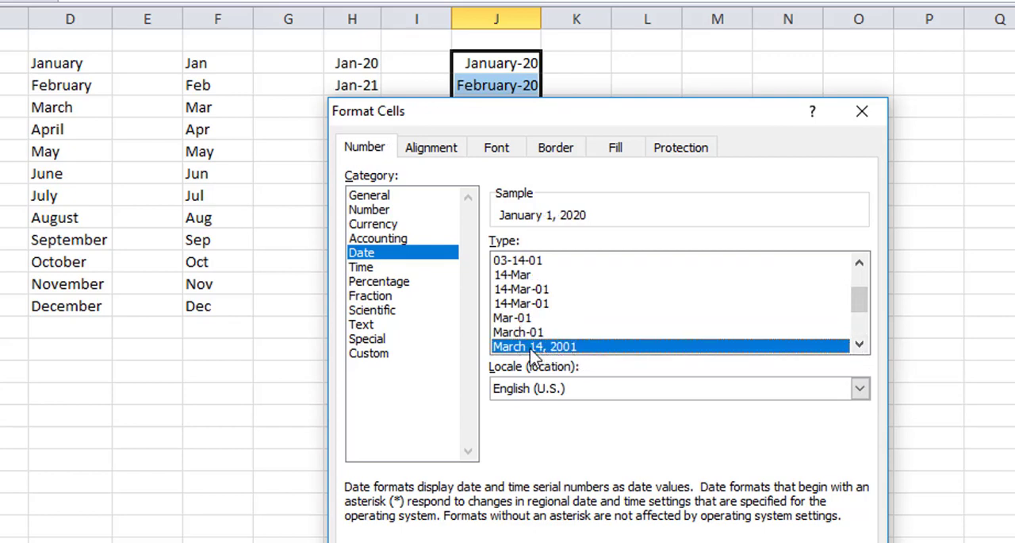
Step: Look through the other date types available for the selected cells
click(862, 346)
click(860, 346)
click(860, 346)
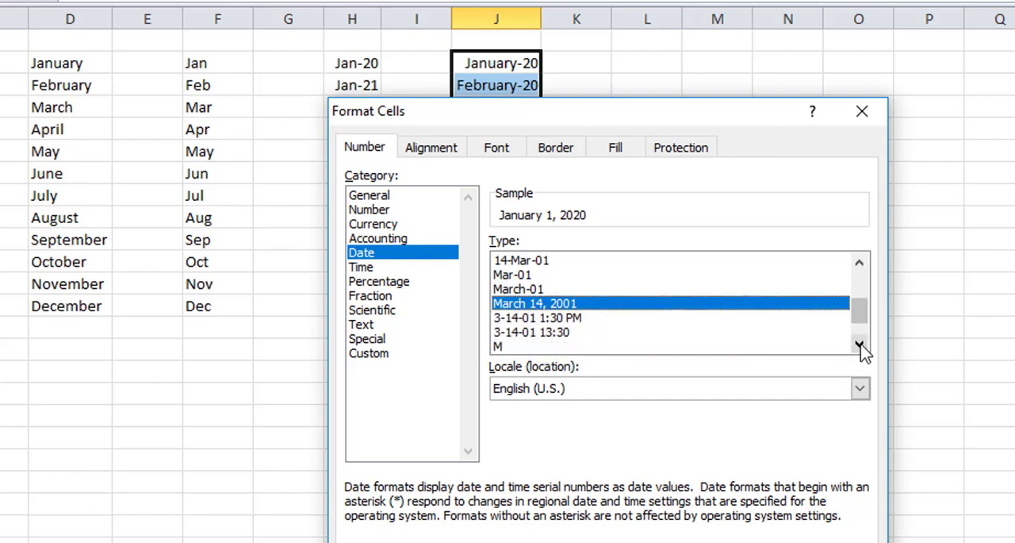
click(860, 346)
click(859, 346)
click(860, 345)
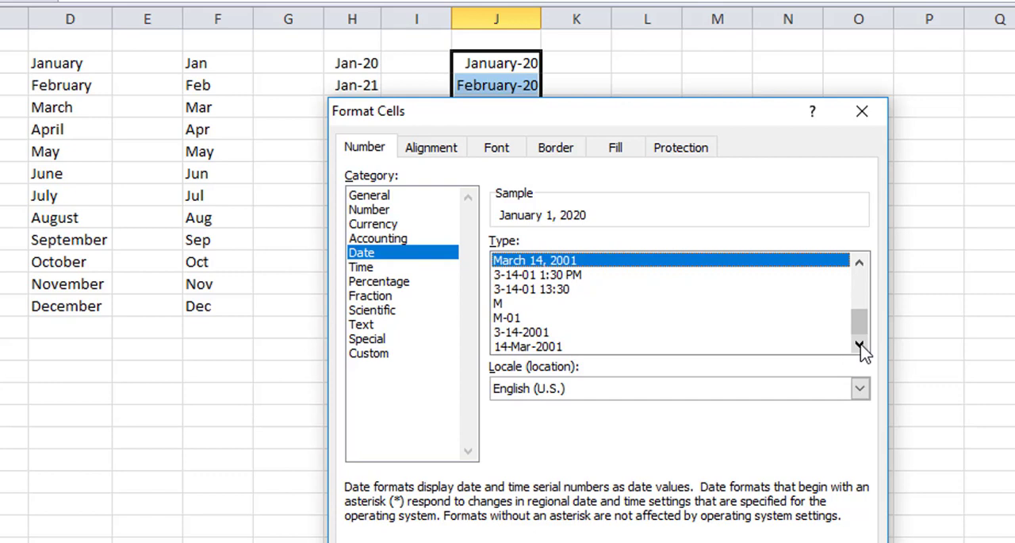
click(861, 262)
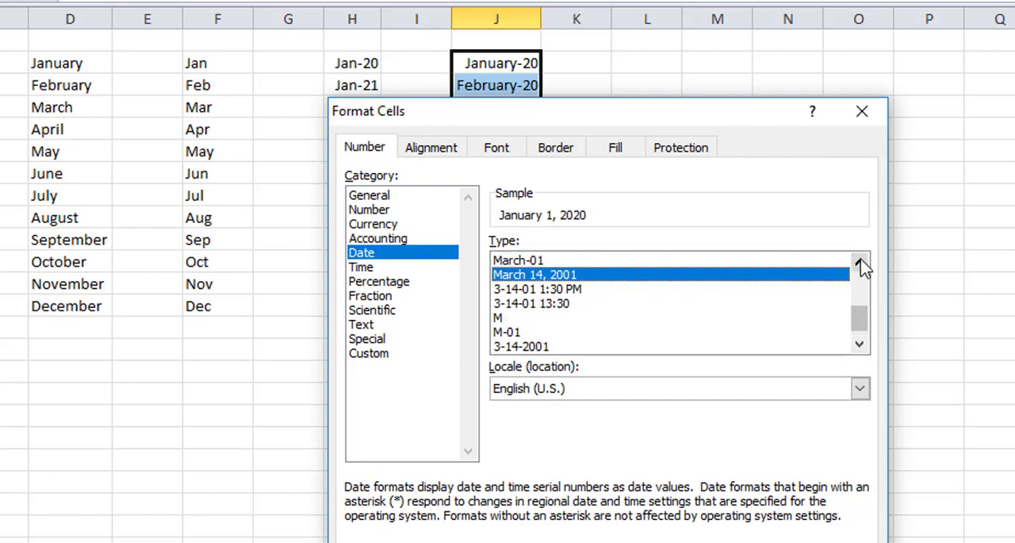
click(861, 263)
click(861, 262)
click(860, 263)
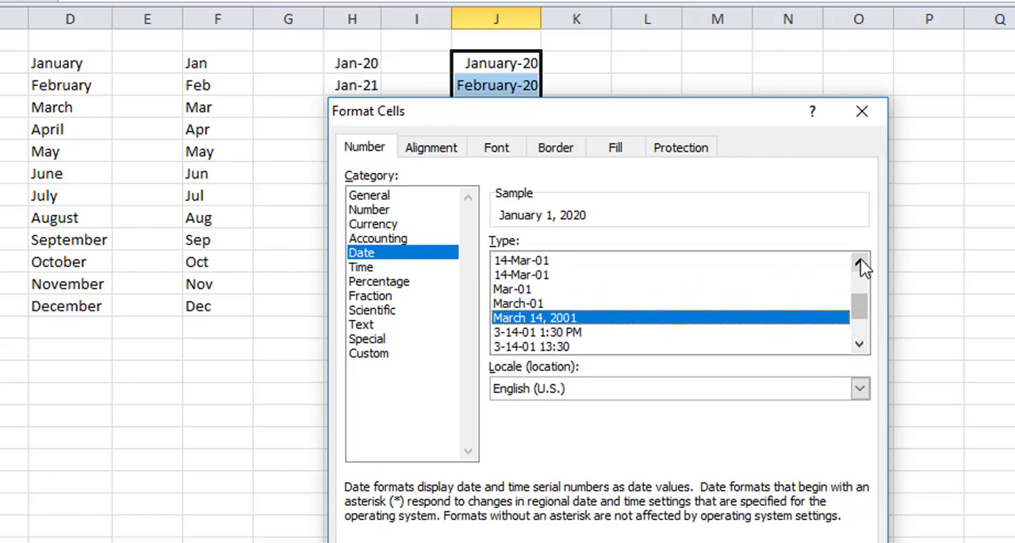
click(861, 263)
click(860, 262)
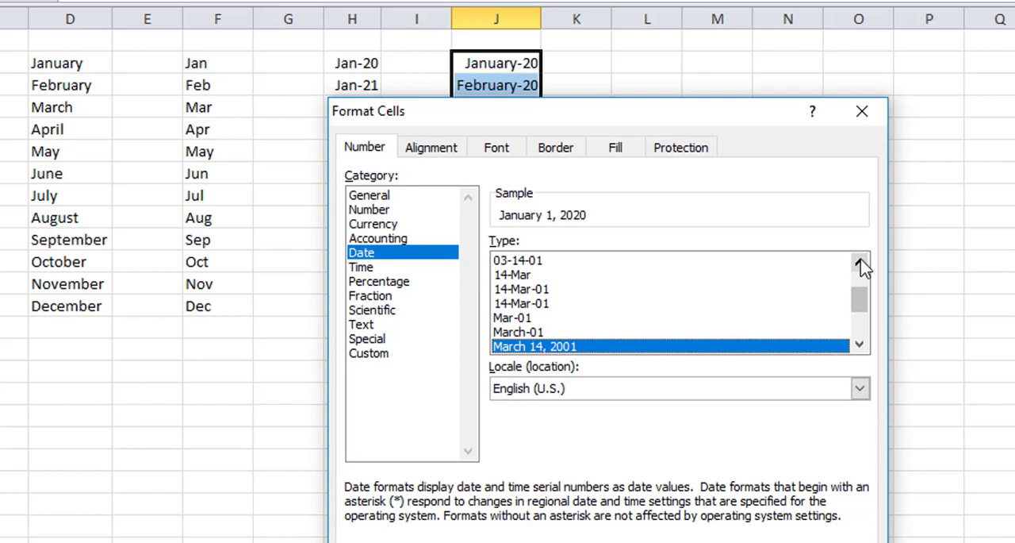
click(861, 263)
click(861, 263)
click(860, 262)
click(861, 262)
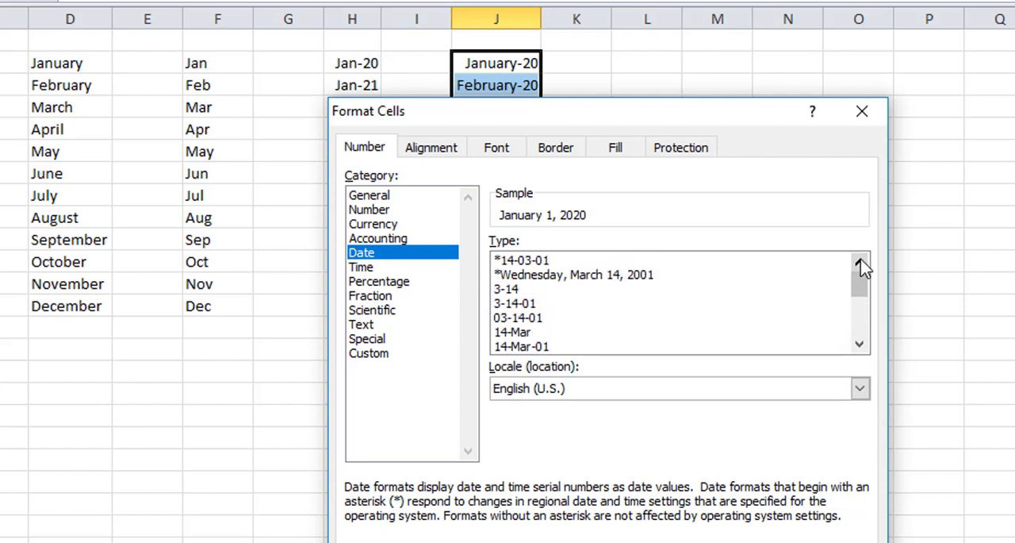
click(860, 345)
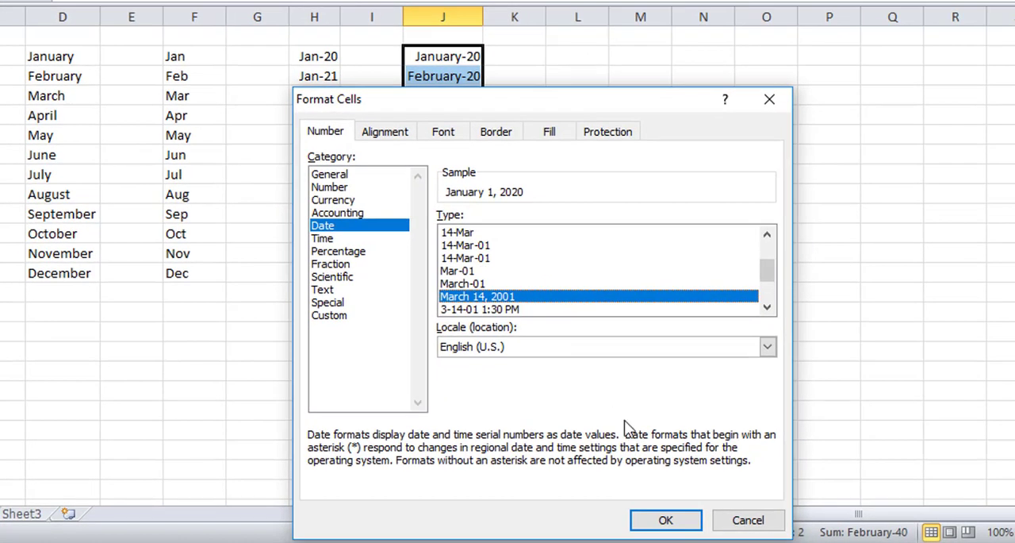
Step: Apply the chosen date format to J2:J13 and deselect the range
click(665, 521)
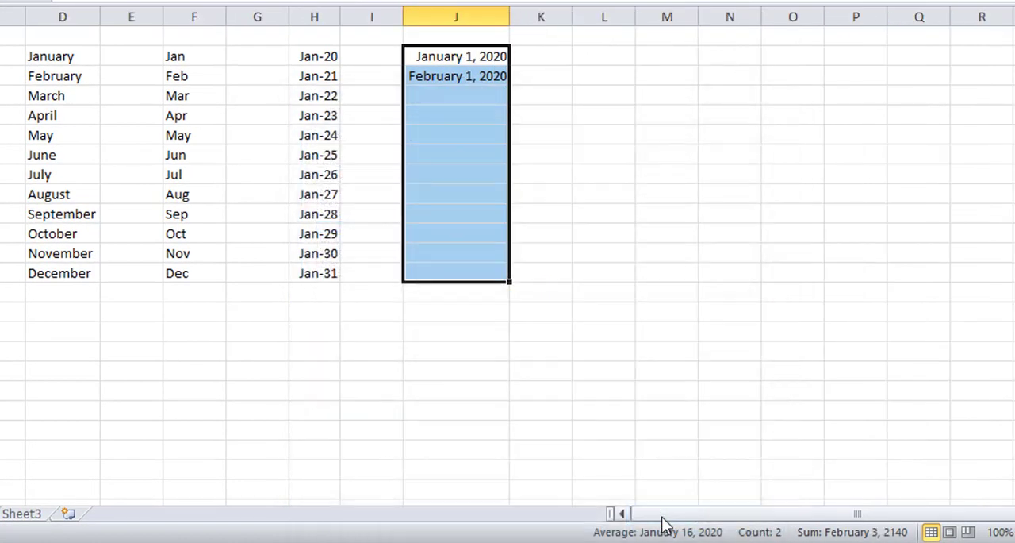
click(638, 245)
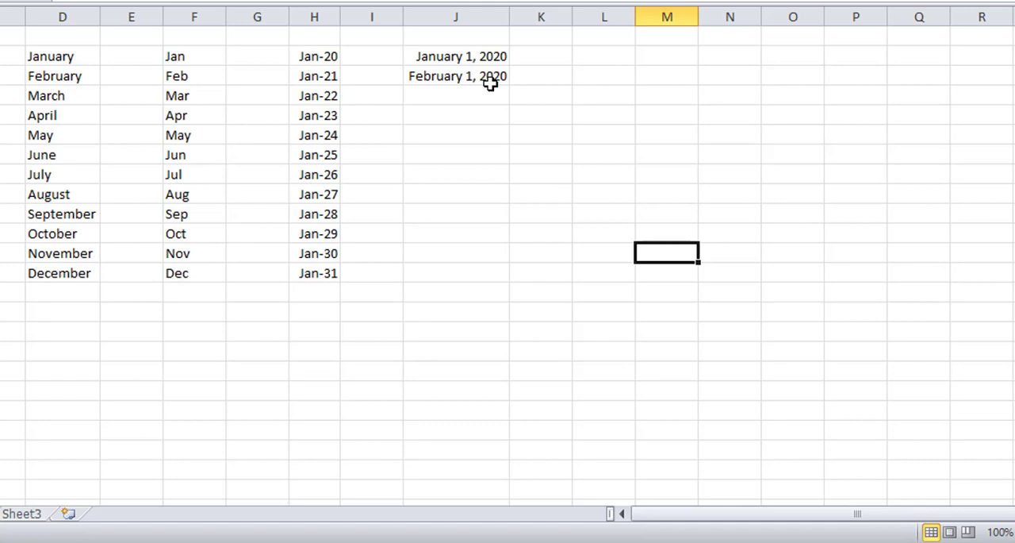
Step: Enter Saturday in cell J16 and AutoFill the weekday names down to J26
click(446, 336)
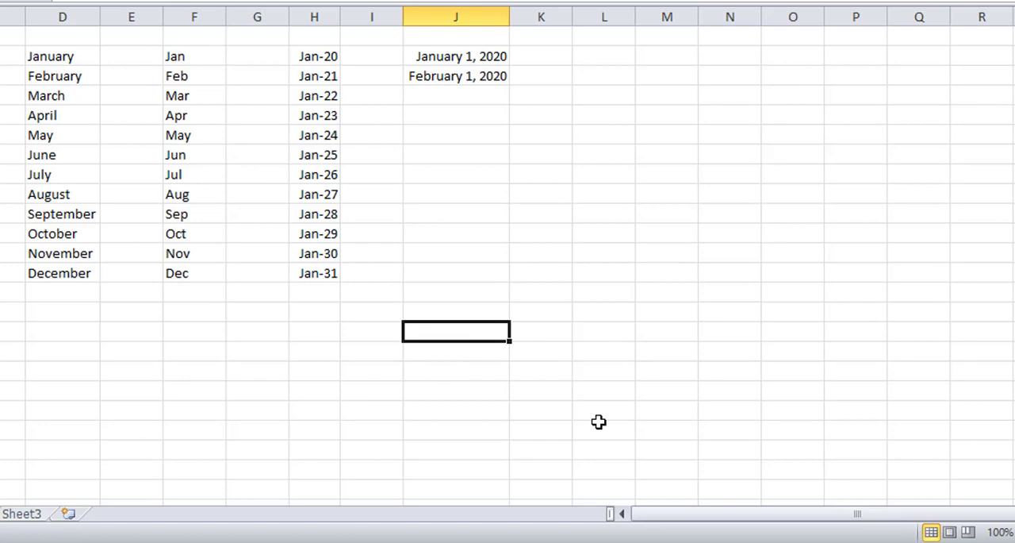
text(Sa)
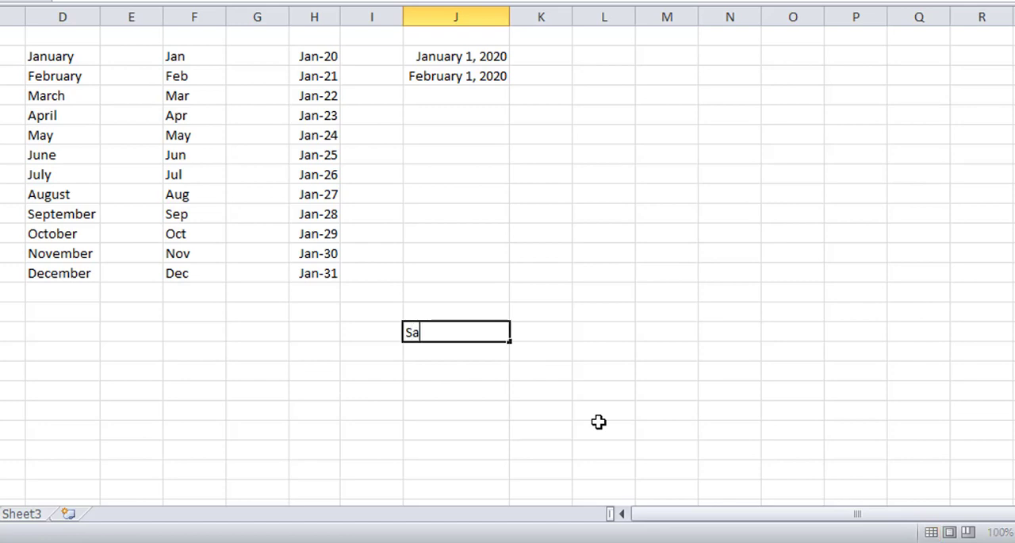
text(turday)
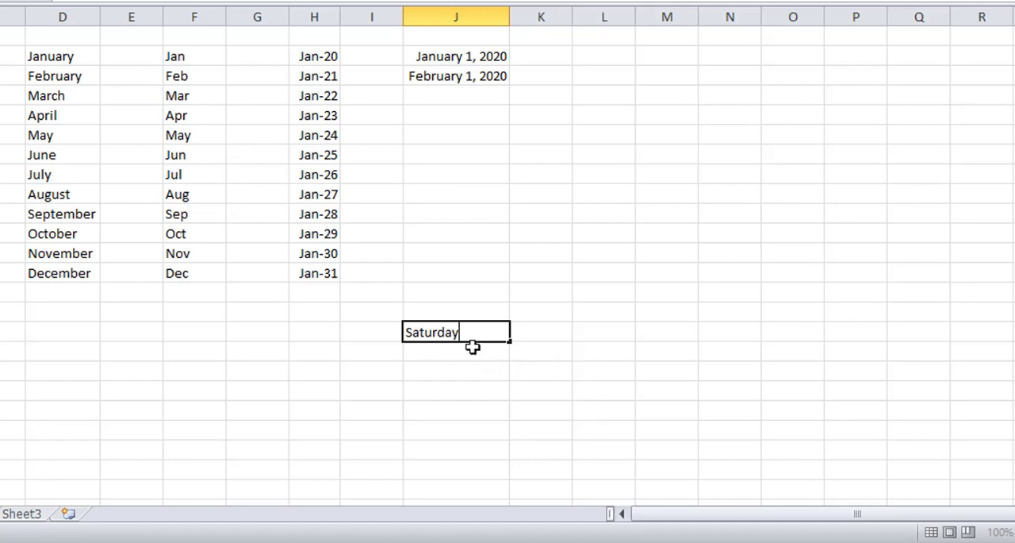
click(574, 366)
click(455, 333)
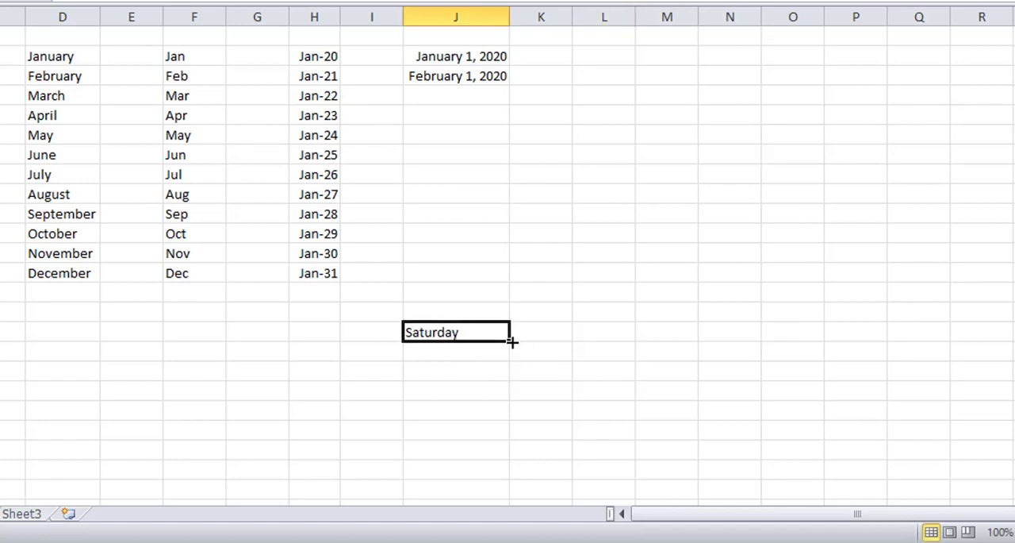
drag(510, 342, 510, 478)
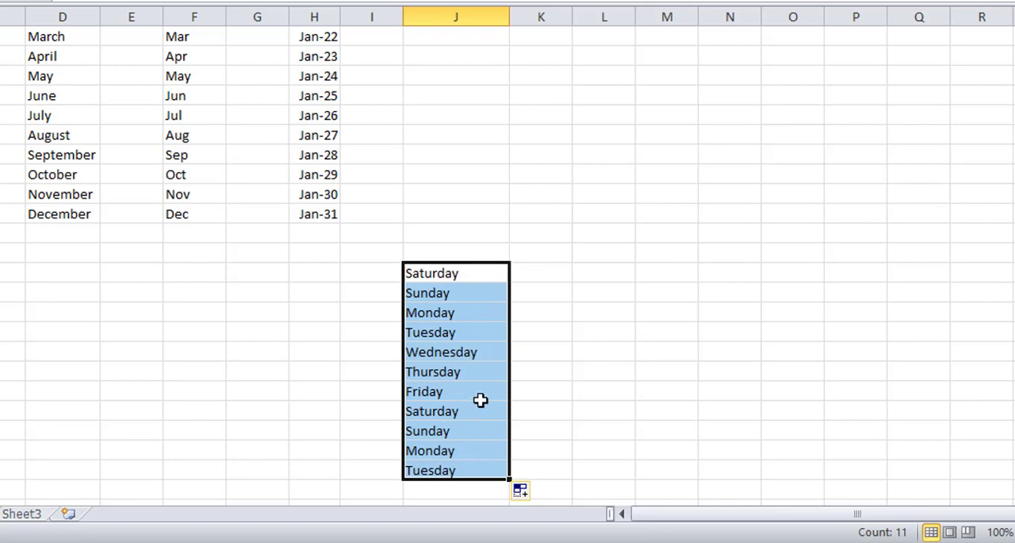
Step: Enter Sat in cell K16, AutoFill the abbreviated weekdays down to K26, and deselect the range
click(532, 279)
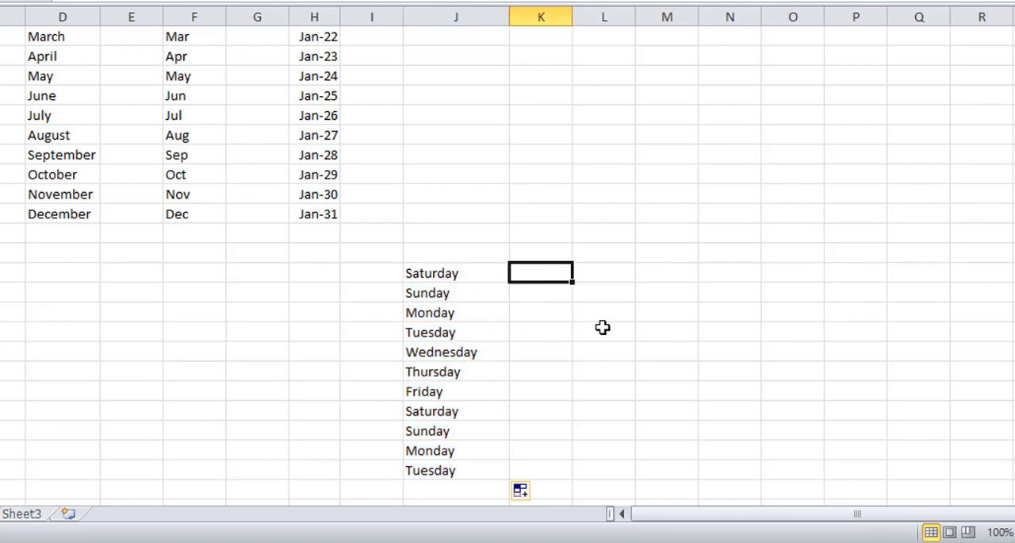
text(Sat)
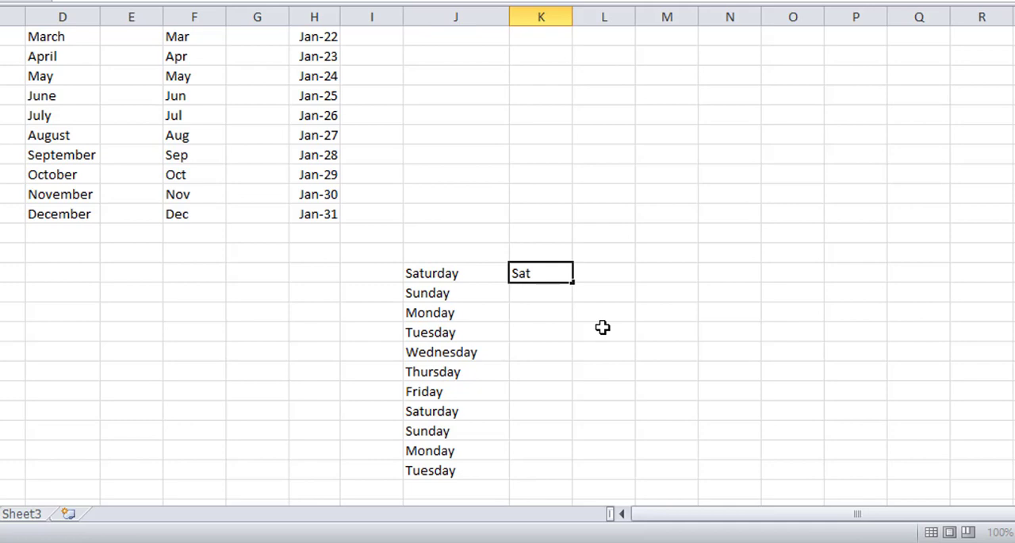
click(603, 327)
click(560, 267)
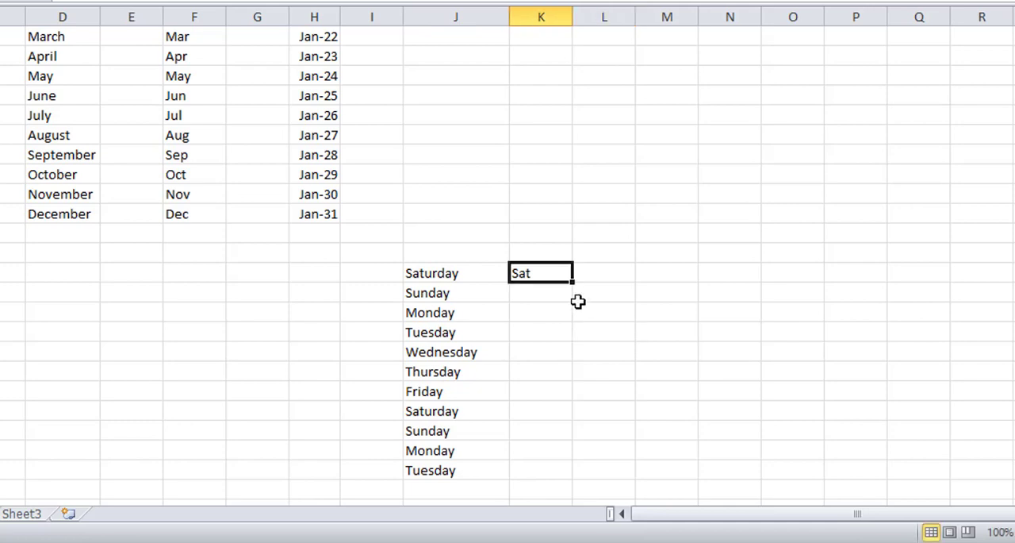
drag(573, 280, 557, 476)
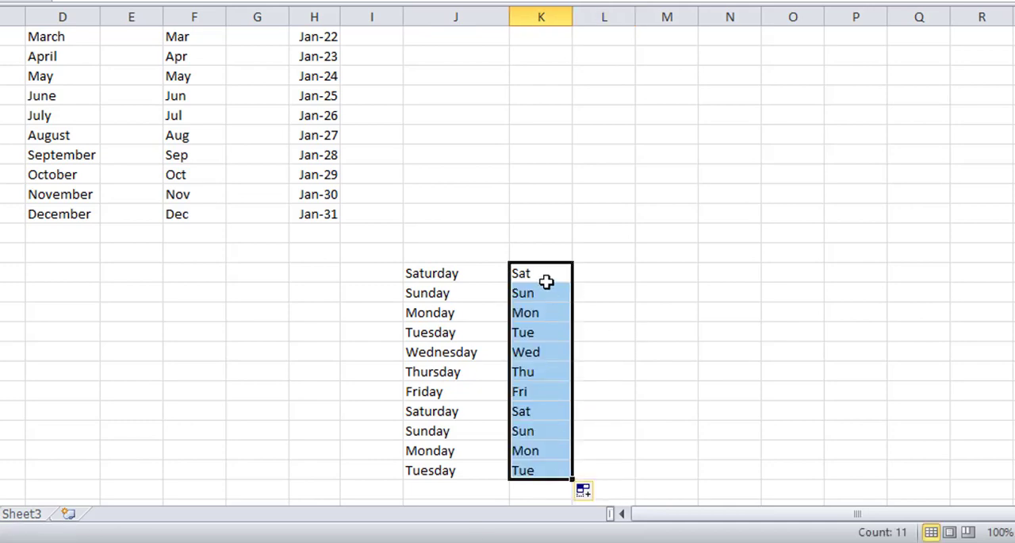
click(665, 352)
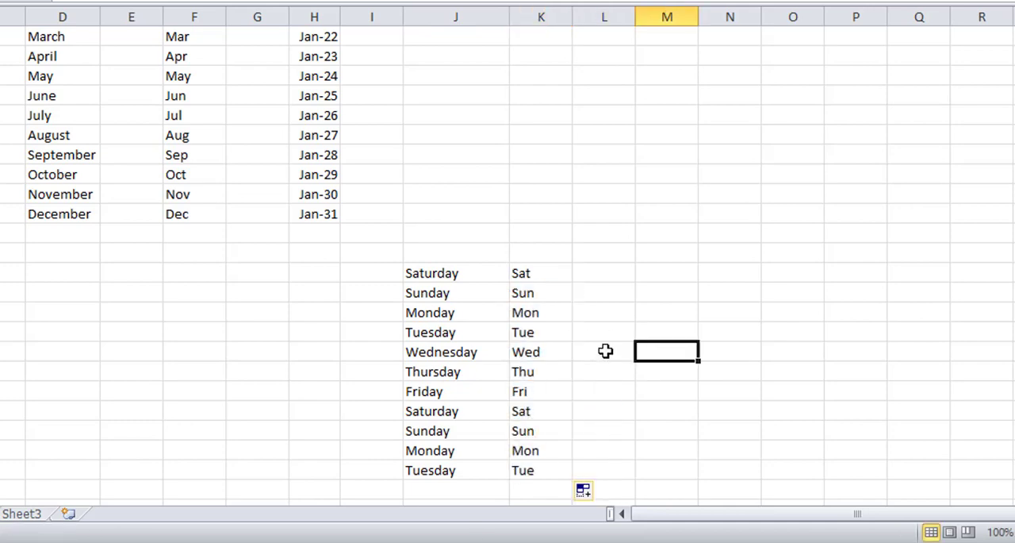
scroll(389, 328, up, 1)
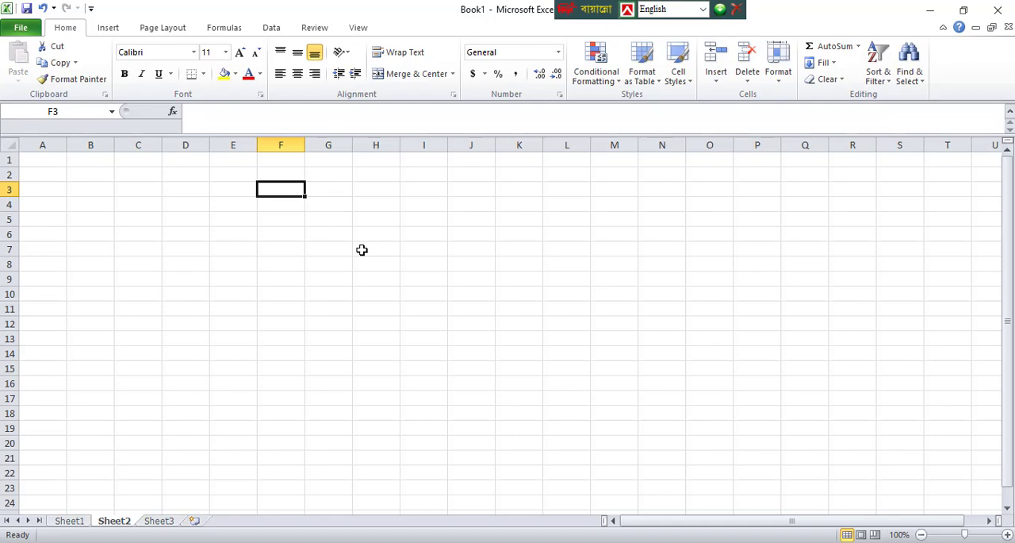
Step: On Sheet2, enter 2 in F3 and 4 in F4, and AutoFill the even-number series down to F19
text(2)
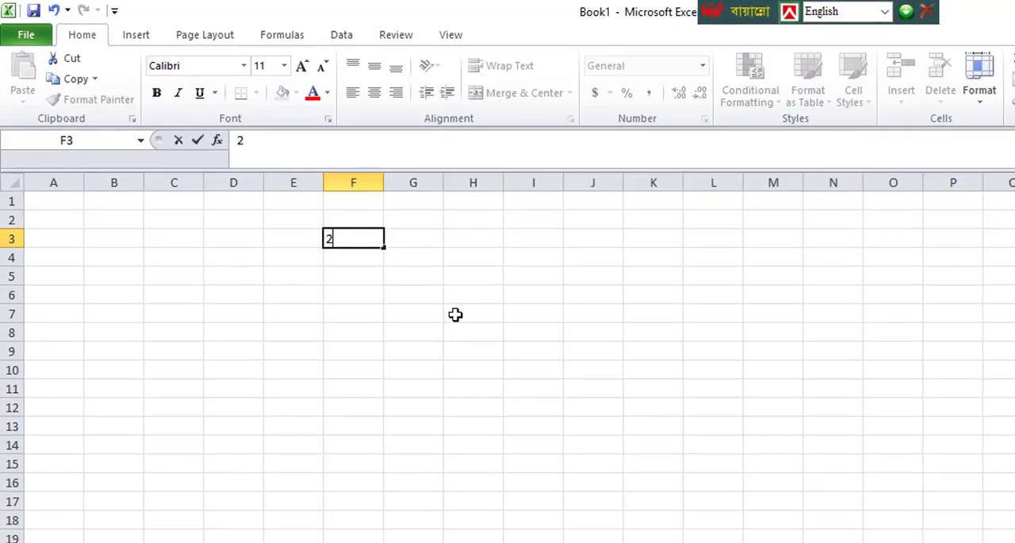
key(Return)
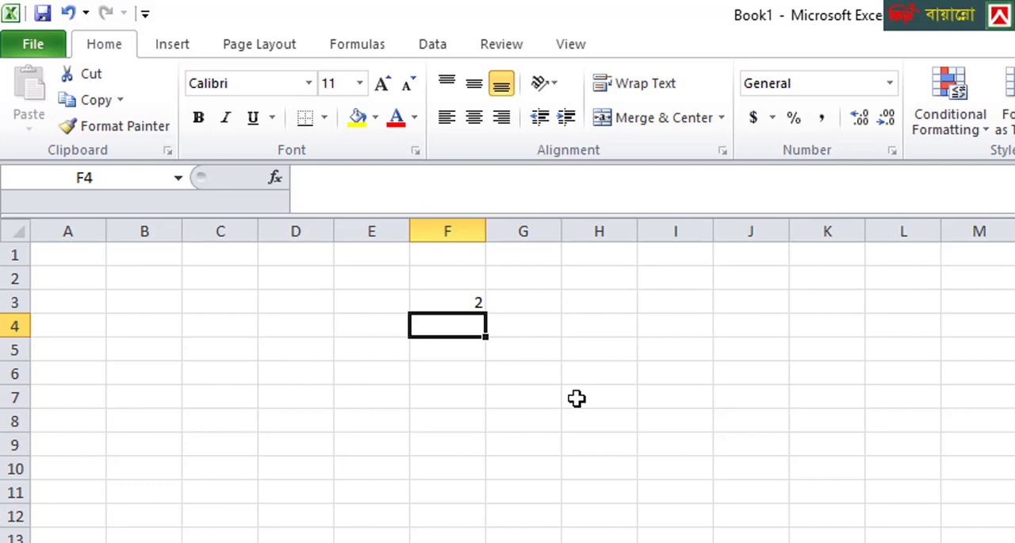
text(4)
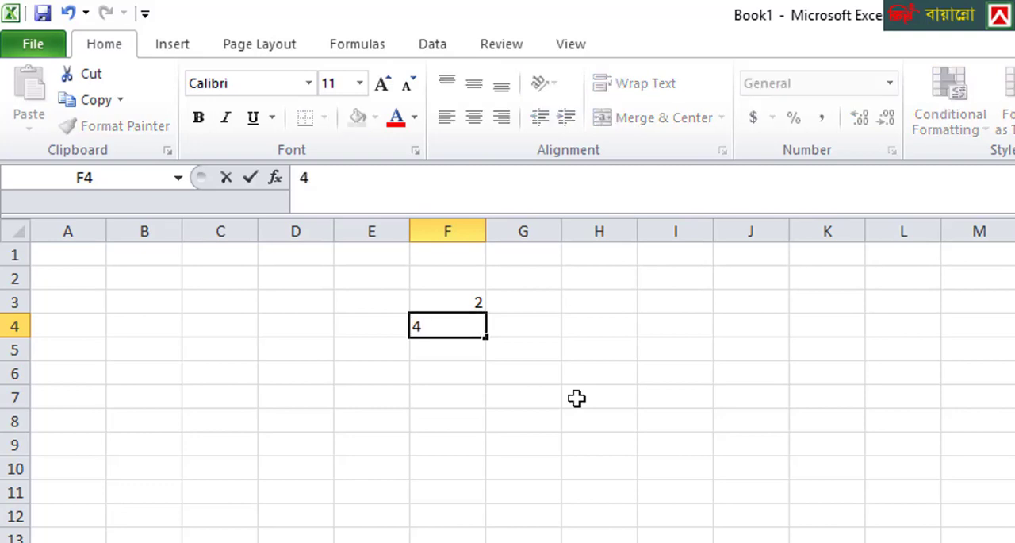
click(577, 398)
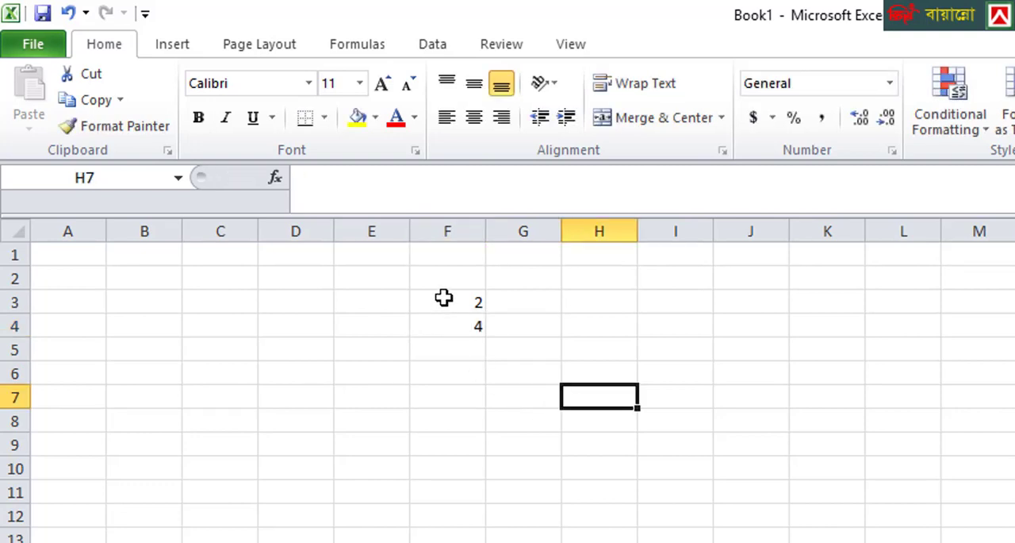
drag(444, 298, 451, 322)
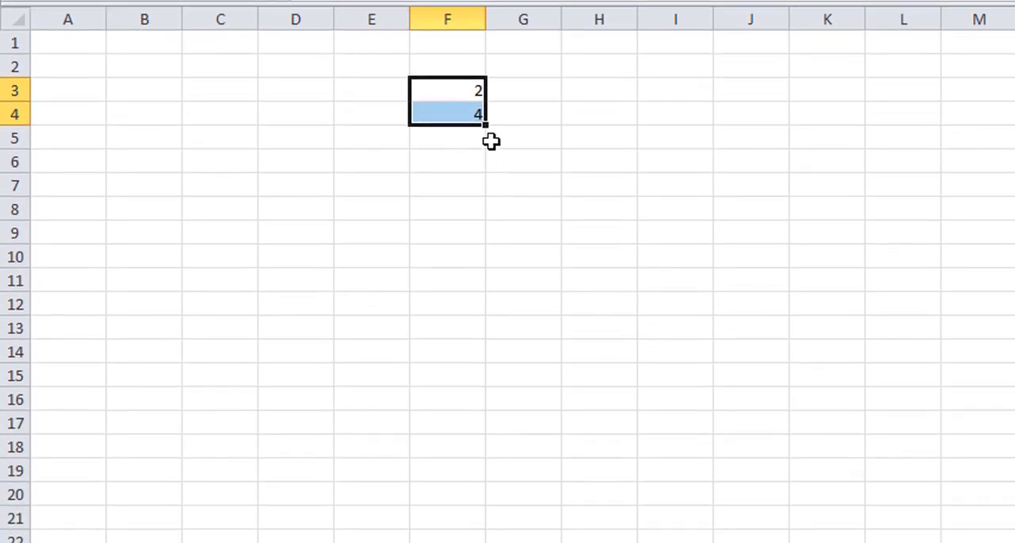
drag(486, 125, 467, 485)
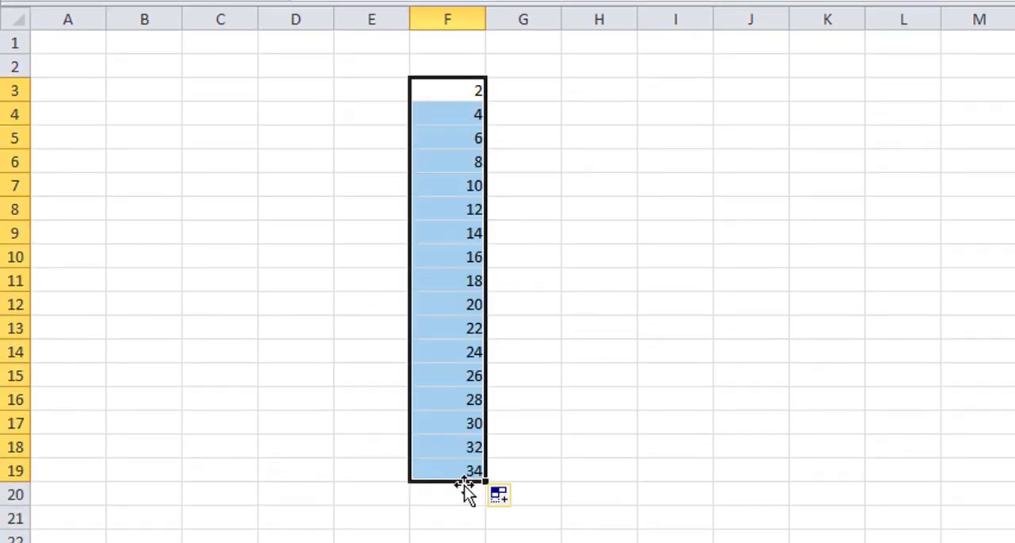
click(459, 107)
click(459, 92)
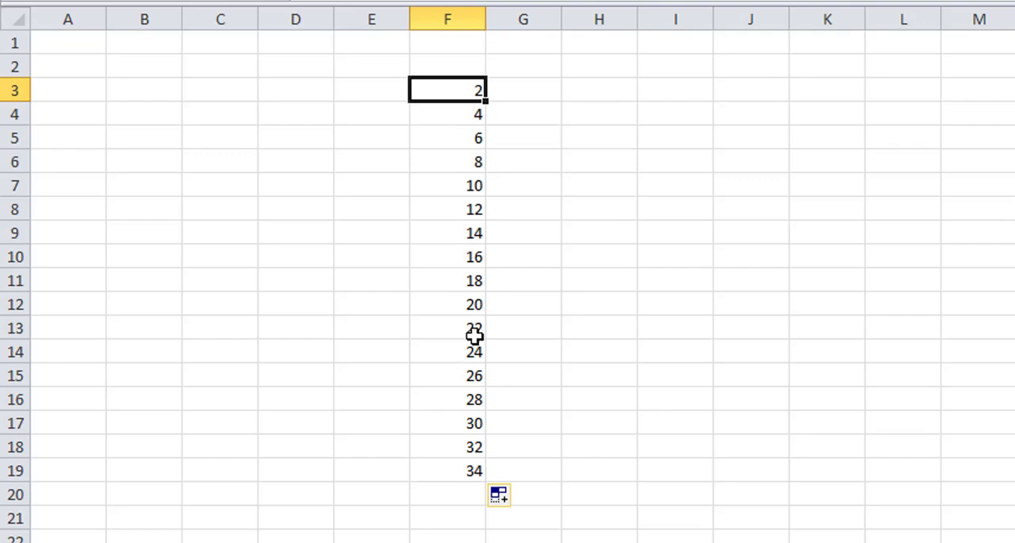
Step: Enter 1 in E3 and 2 in E4, and AutoFill the consecutive numbers down to E19
click(366, 93)
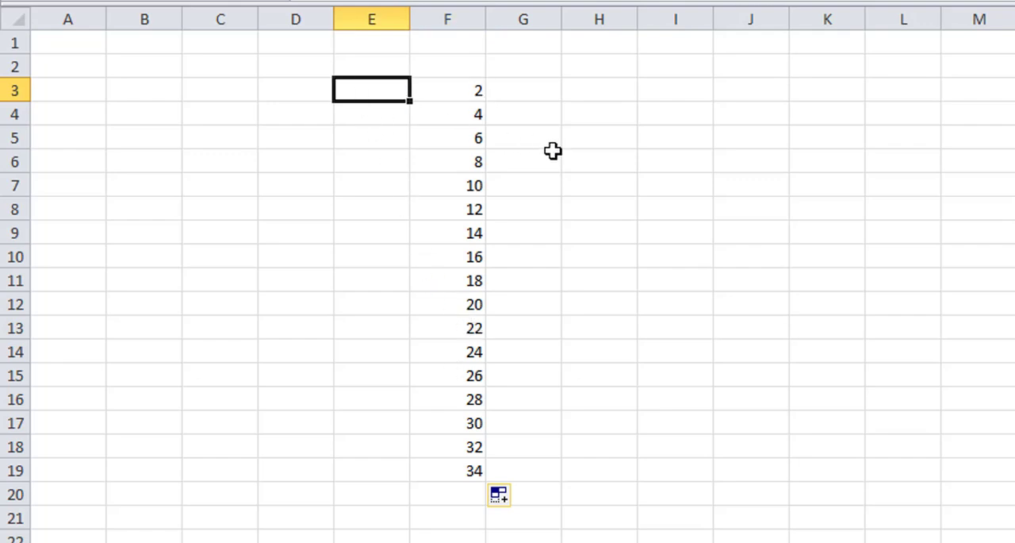
text(1)
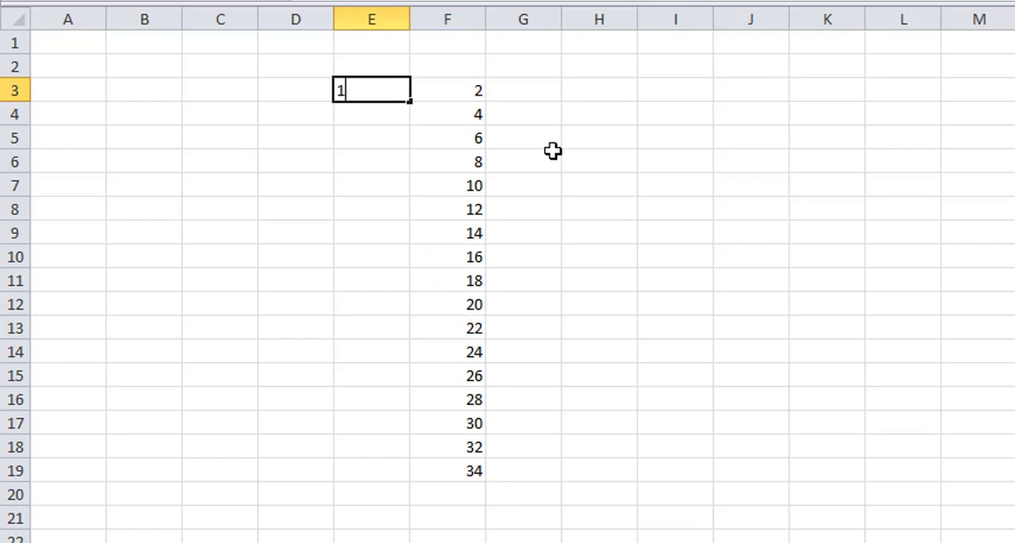
key(Return)
text(2)
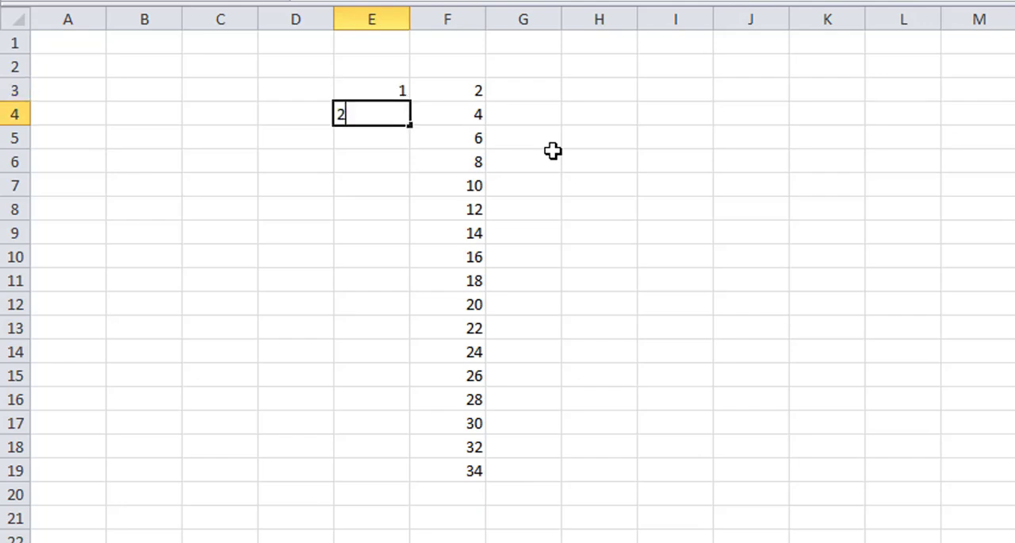
click(437, 169)
drag(386, 92, 386, 116)
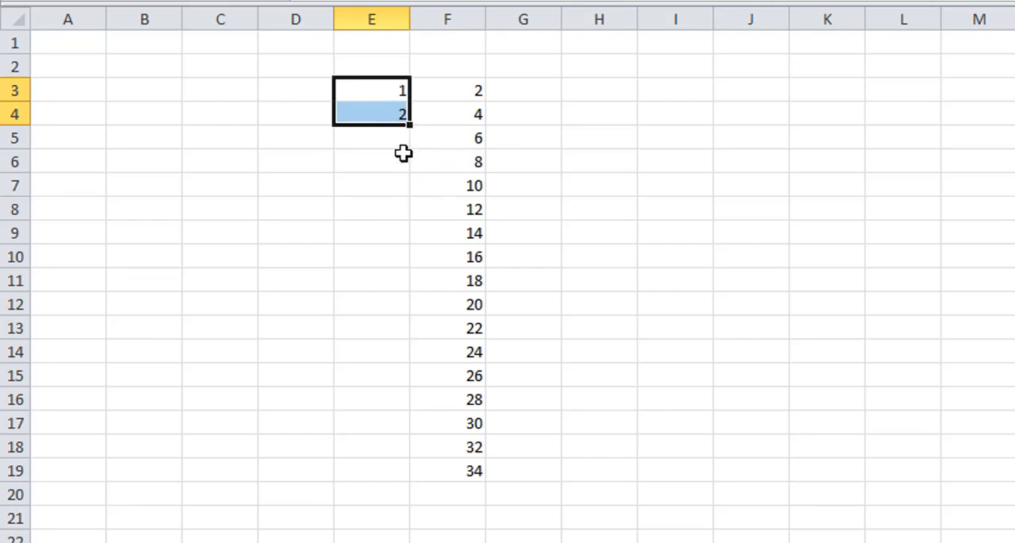
drag(411, 125, 395, 483)
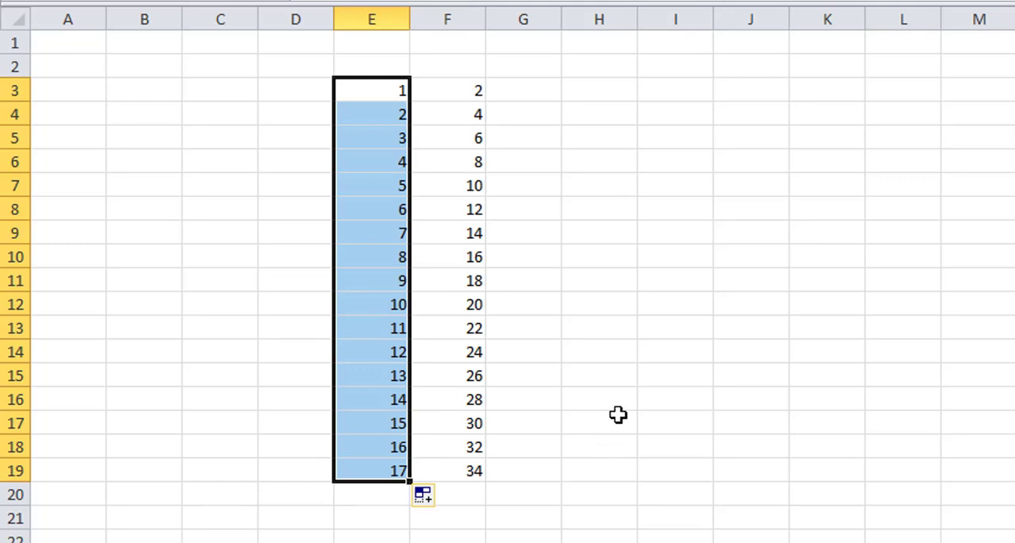
Step: Enter 5 in H3 and 10 in H4, and AutoFill the multiples of five down to H19
click(603, 90)
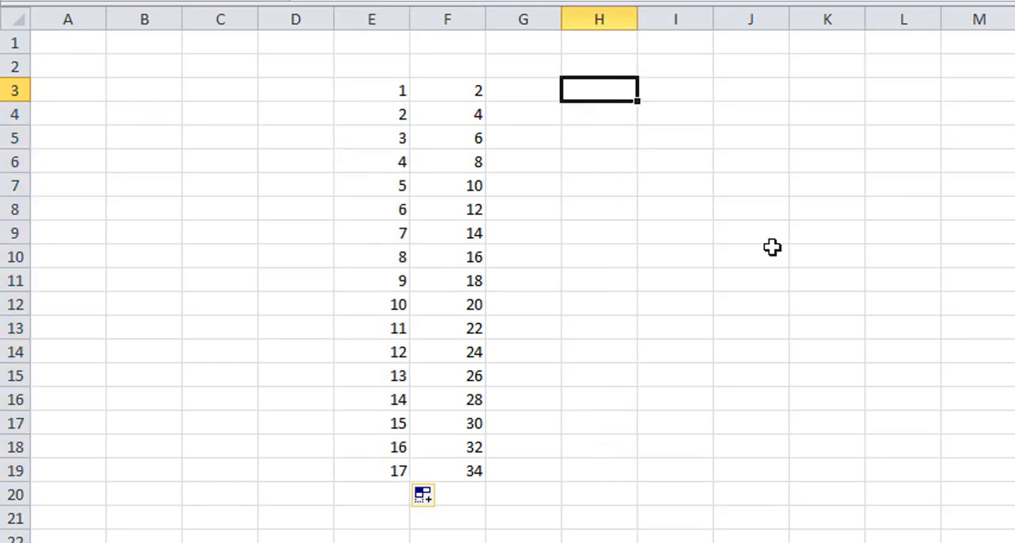
text(5)
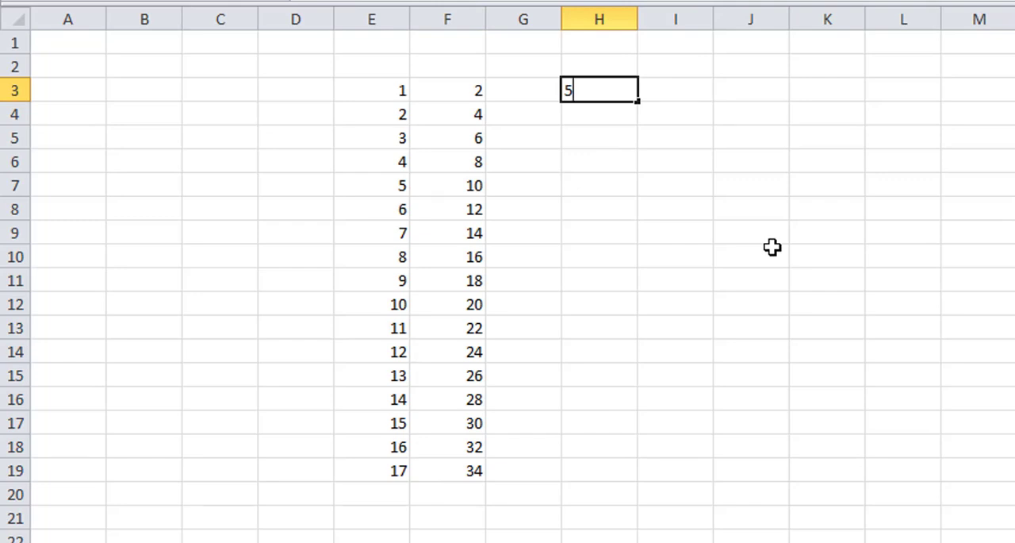
key(Return)
text(10)
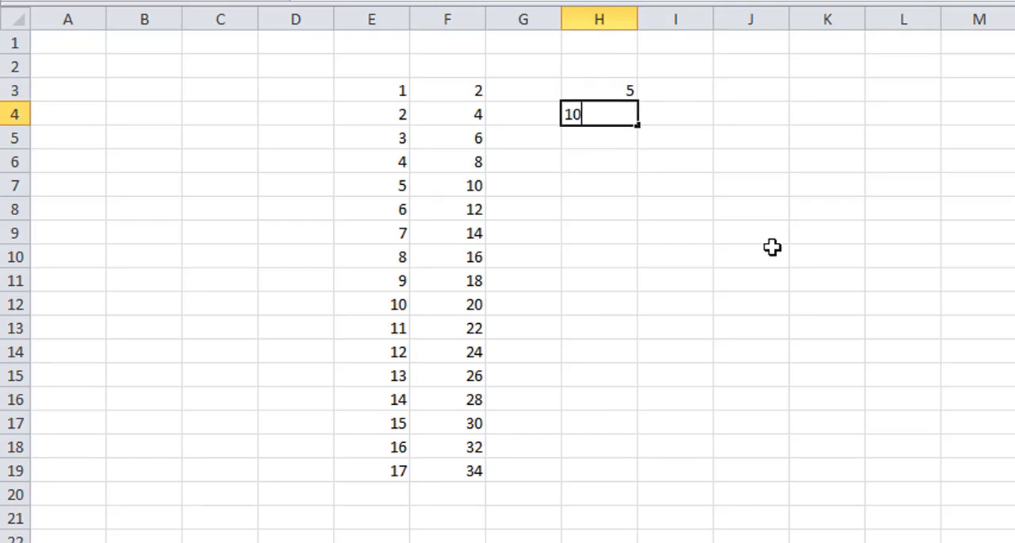
click(737, 213)
drag(608, 89, 643, 476)
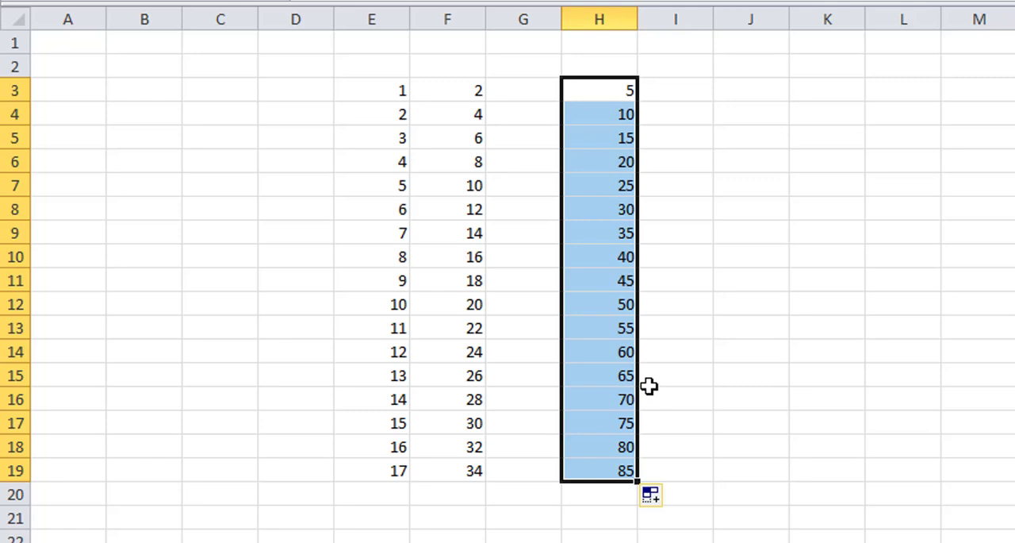
Step: Enter 9 in J3 and 18 in J4, AutoFill the multiples of nine down to J19, and deselect the range
click(722, 93)
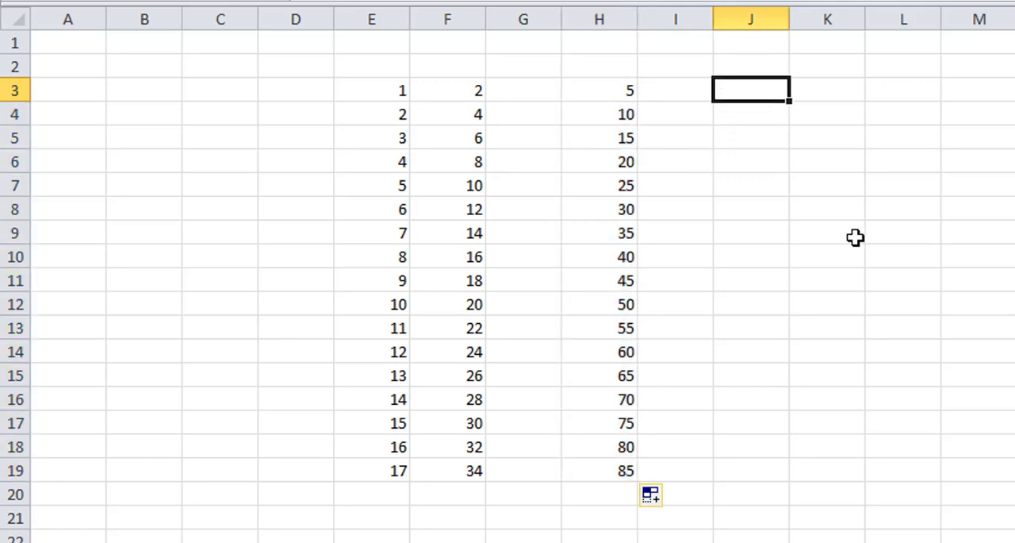
text(9)
key(Return)
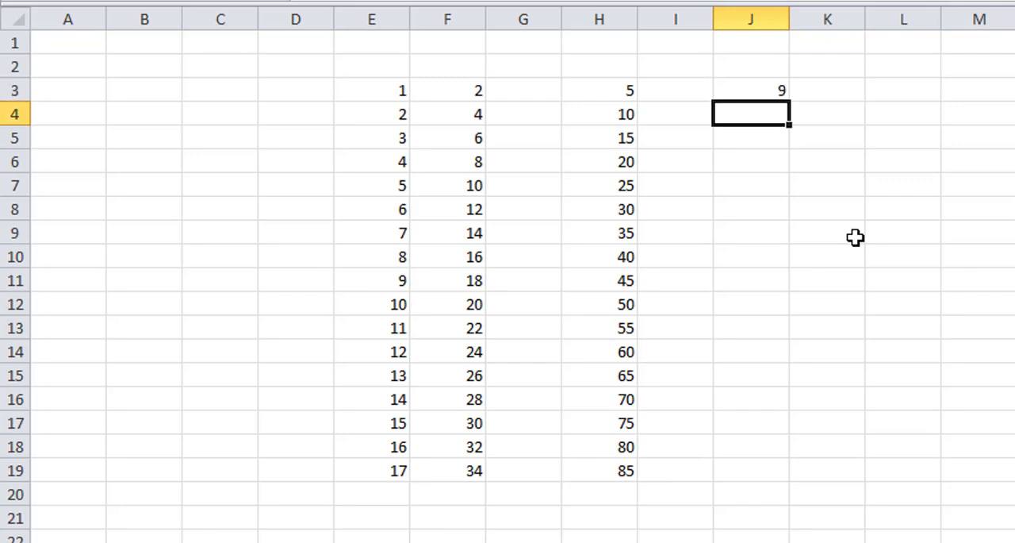
text(18)
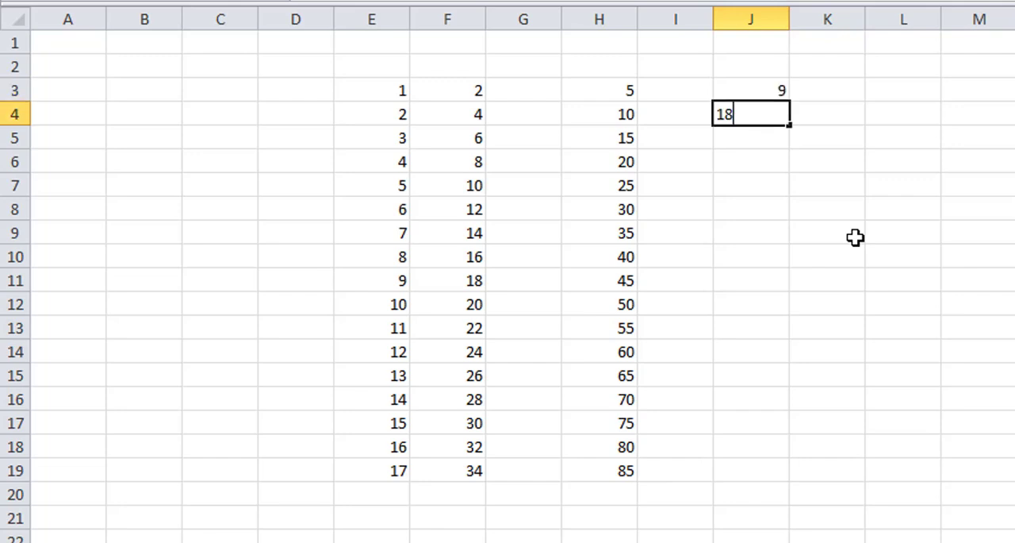
click(855, 237)
drag(764, 90, 793, 480)
click(902, 304)
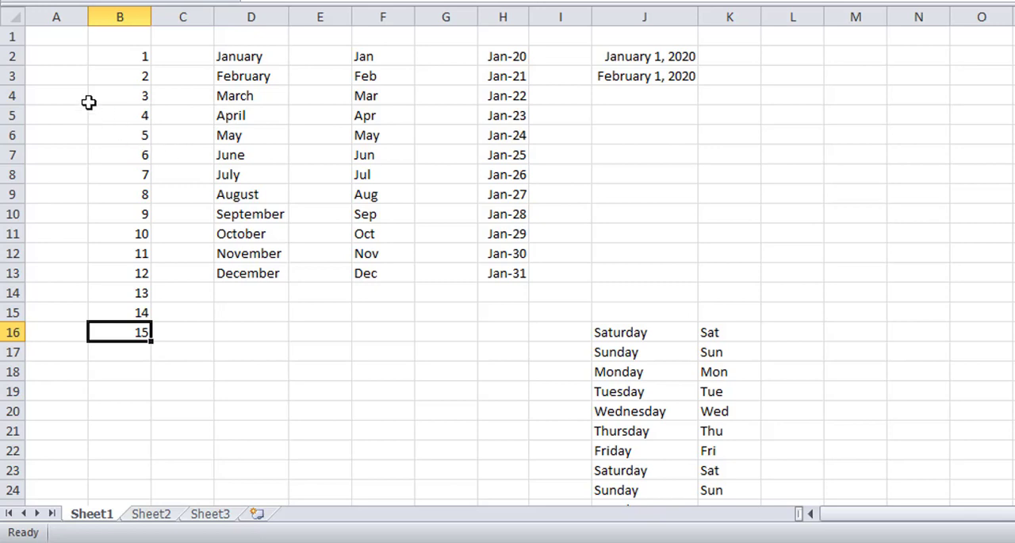
Step: Enter 01 in cell A2 of Sheet1
click(63, 55)
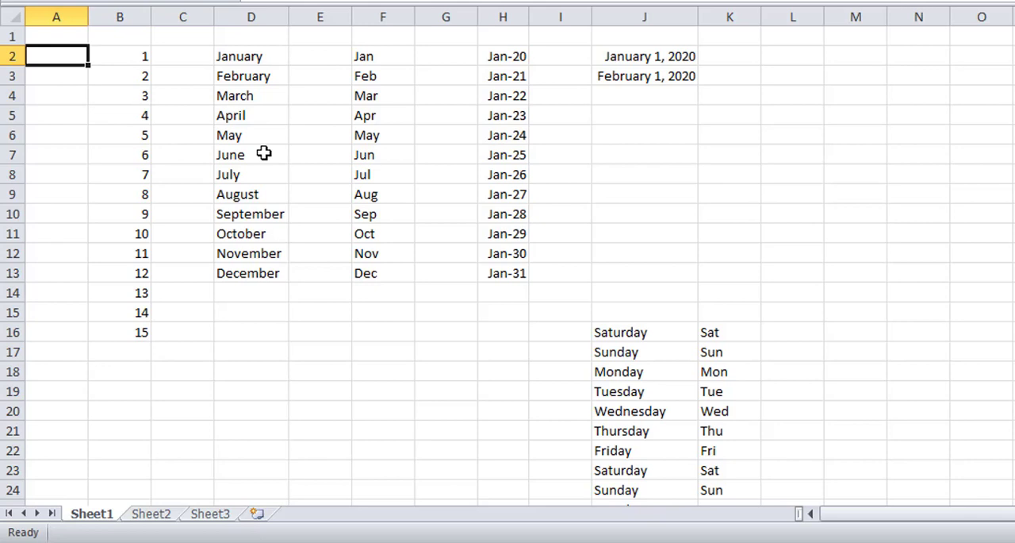
text(01)
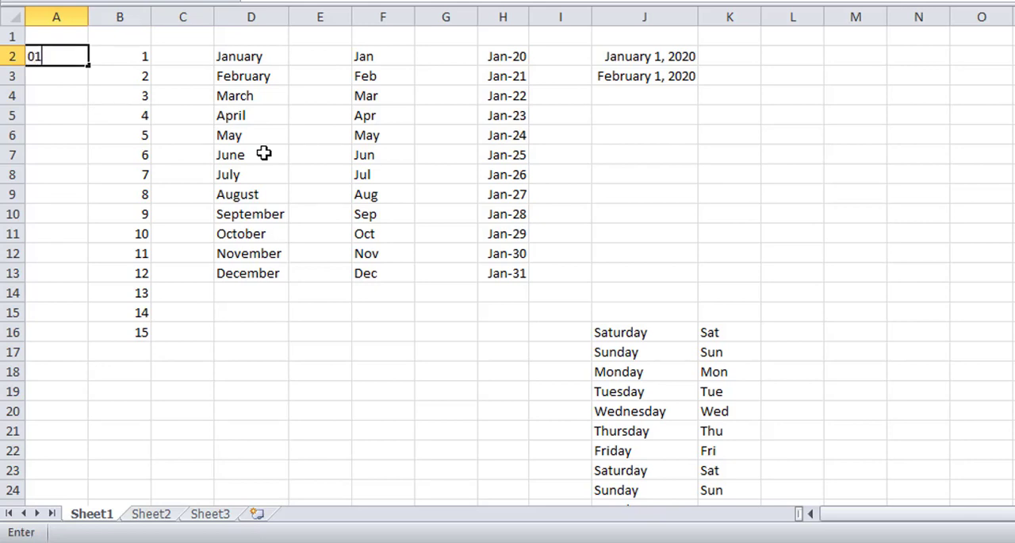
key(Return)
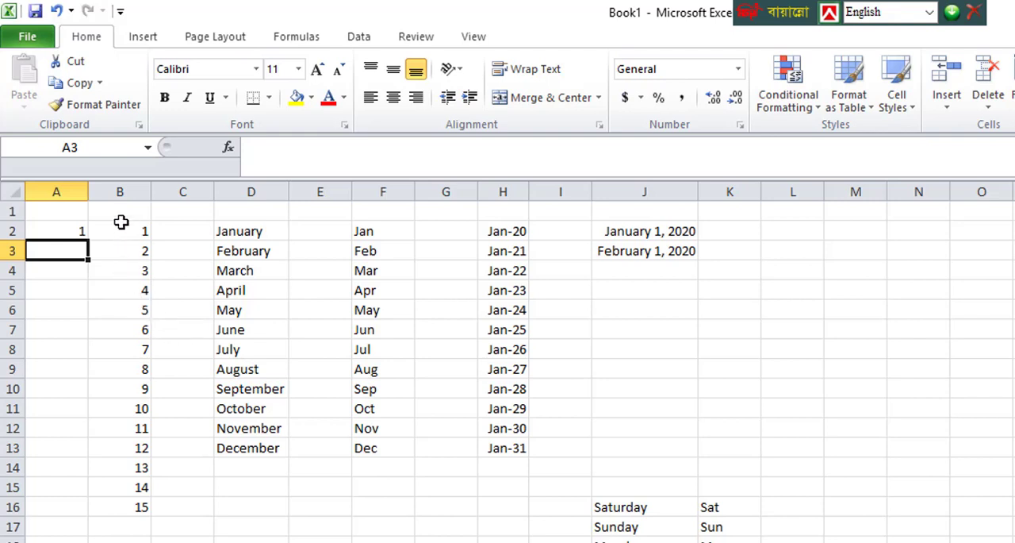
Step: Apply the custom number format 00 to the single-digit numbers in B2:B10
drag(121, 222, 127, 396)
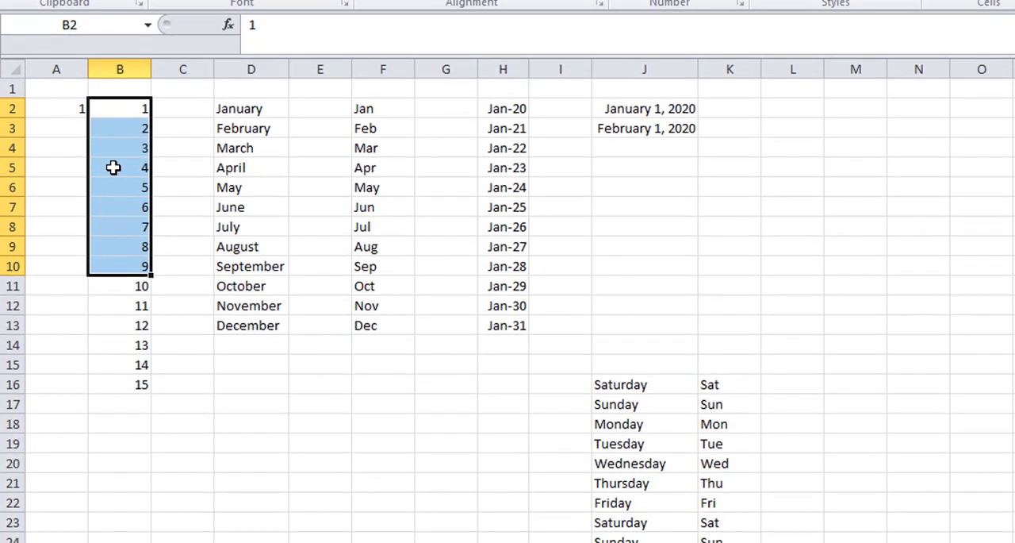
right_click(114, 168)
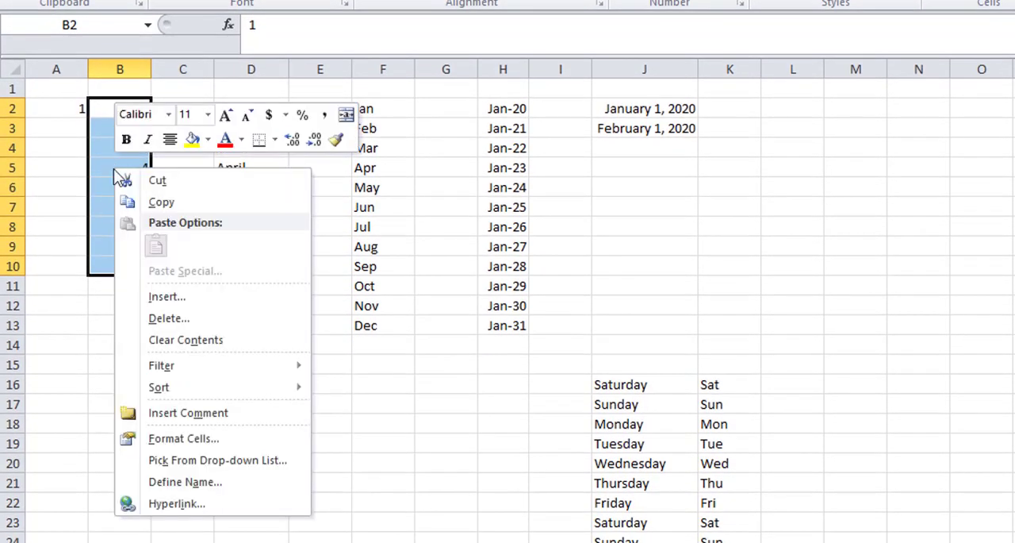
click(196, 448)
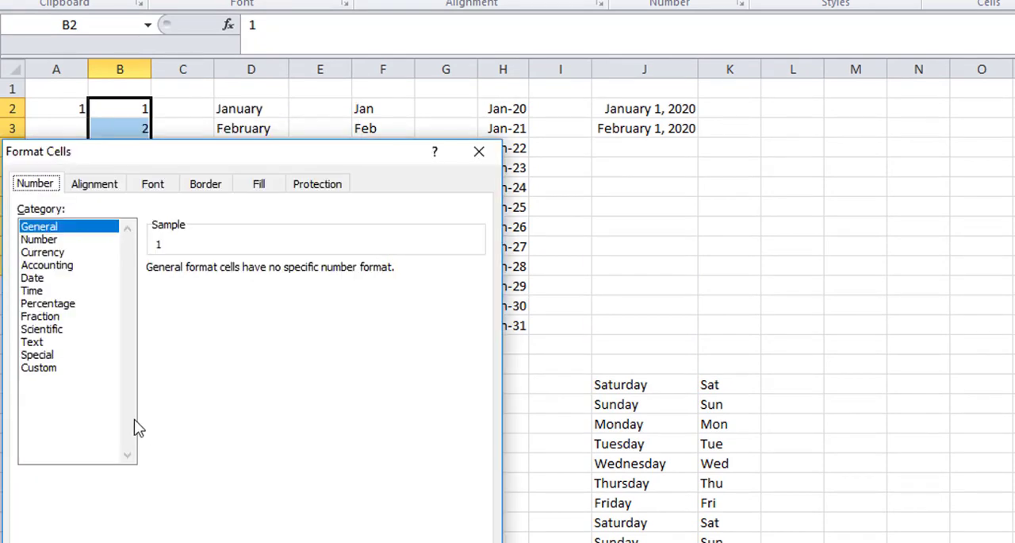
click(61, 370)
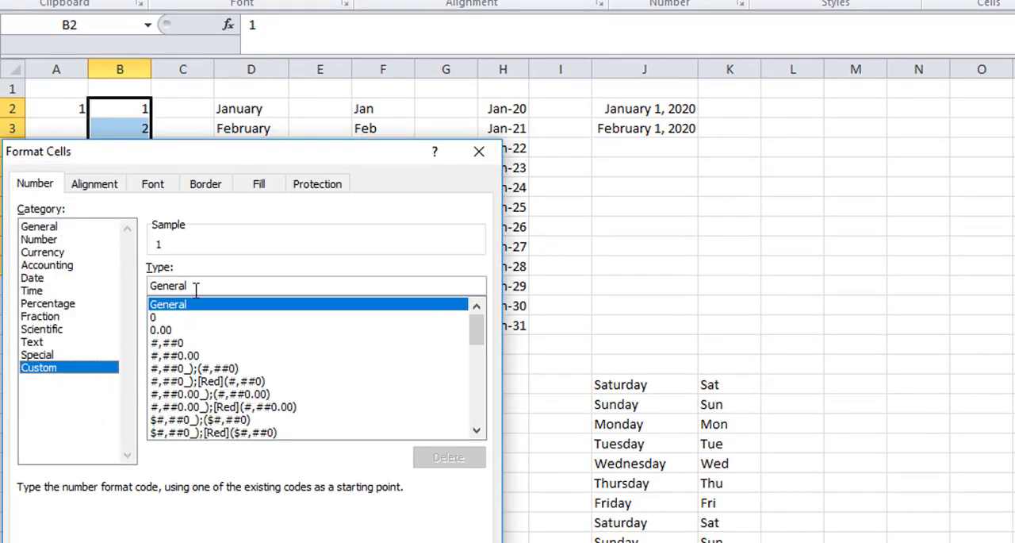
drag(211, 290, 142, 293)
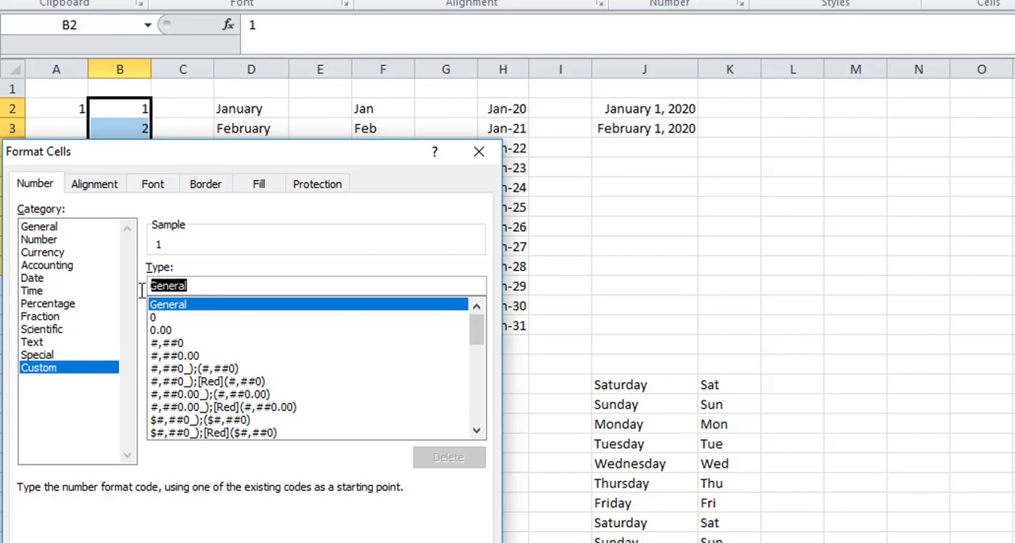
key(BackSpace)
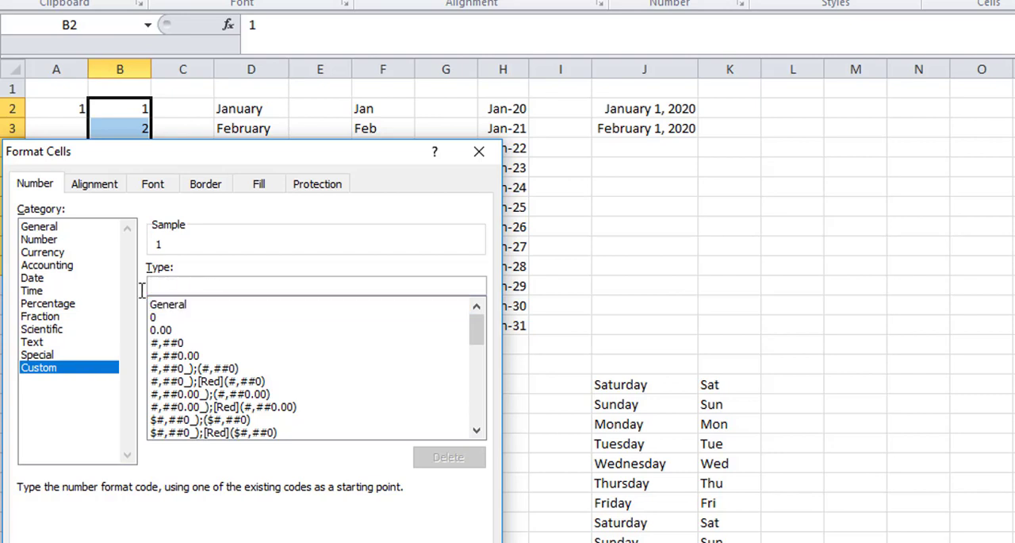
text(00)
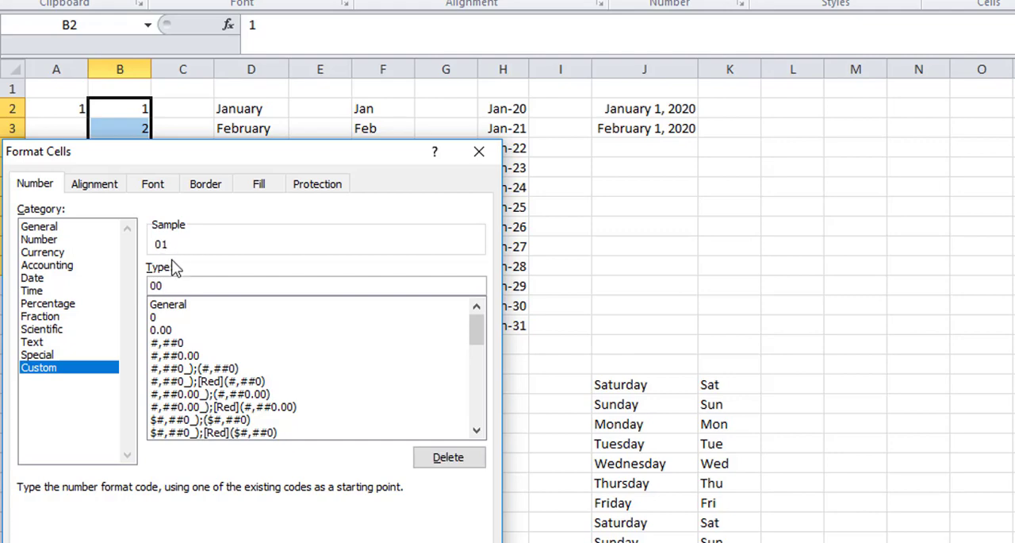
key(Return)
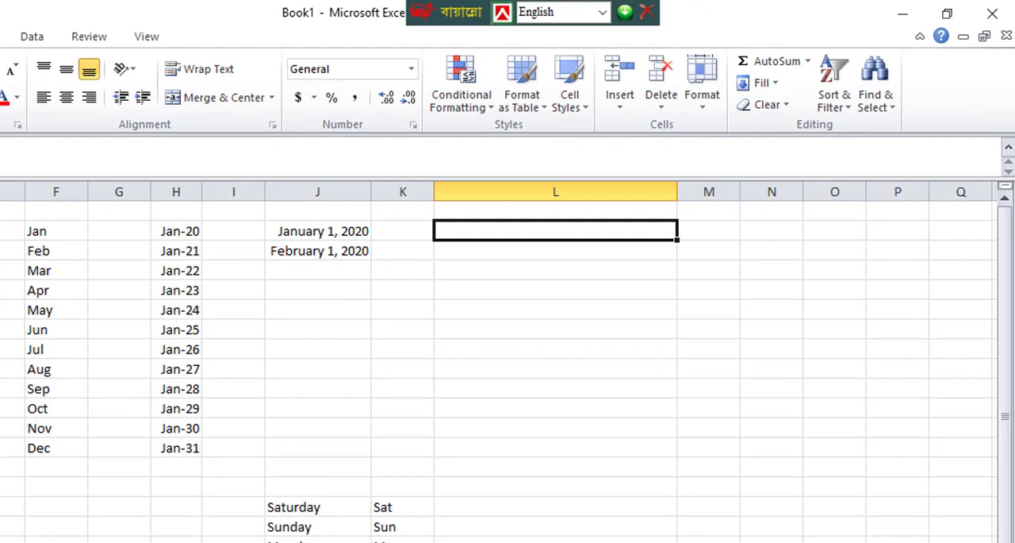
Step: Enter an eleven-digit phone number with a leading zero in cell L2
text(0171111111)
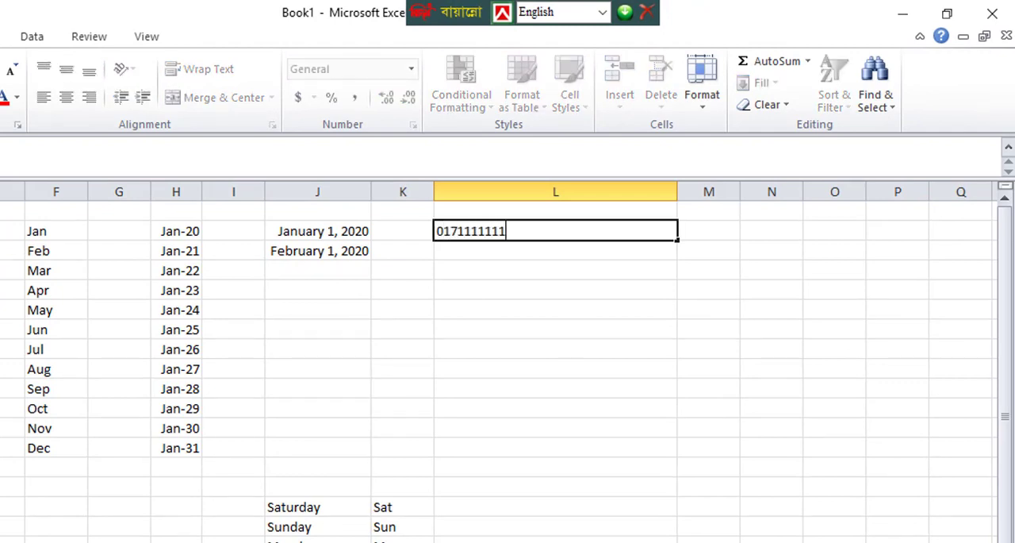
text(1)
click(569, 287)
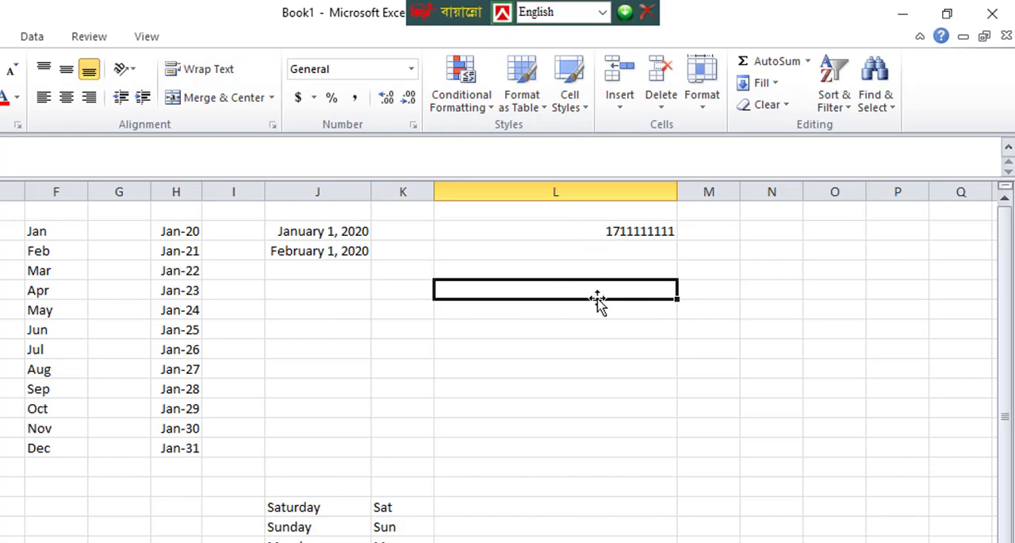
drag(541, 230, 539, 542)
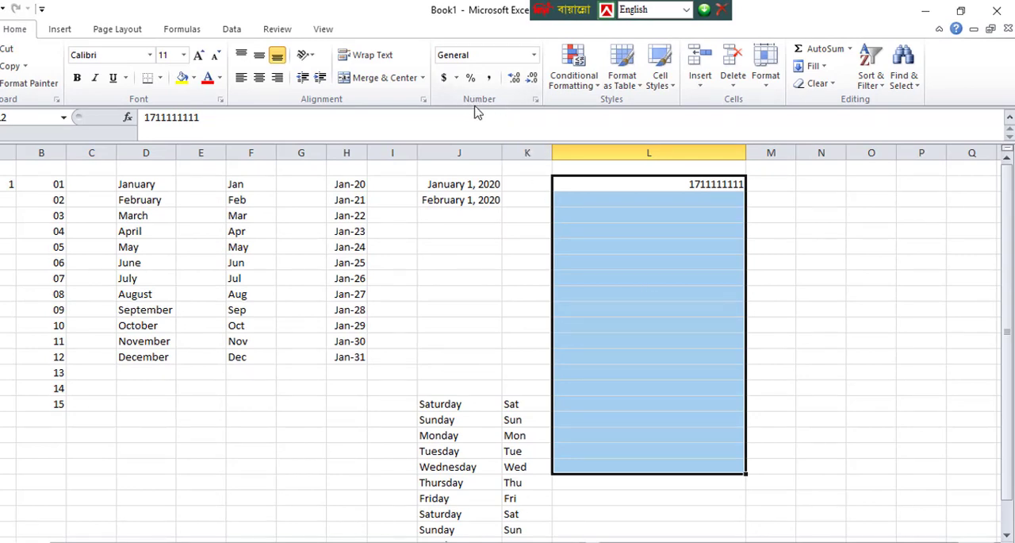
click(536, 100)
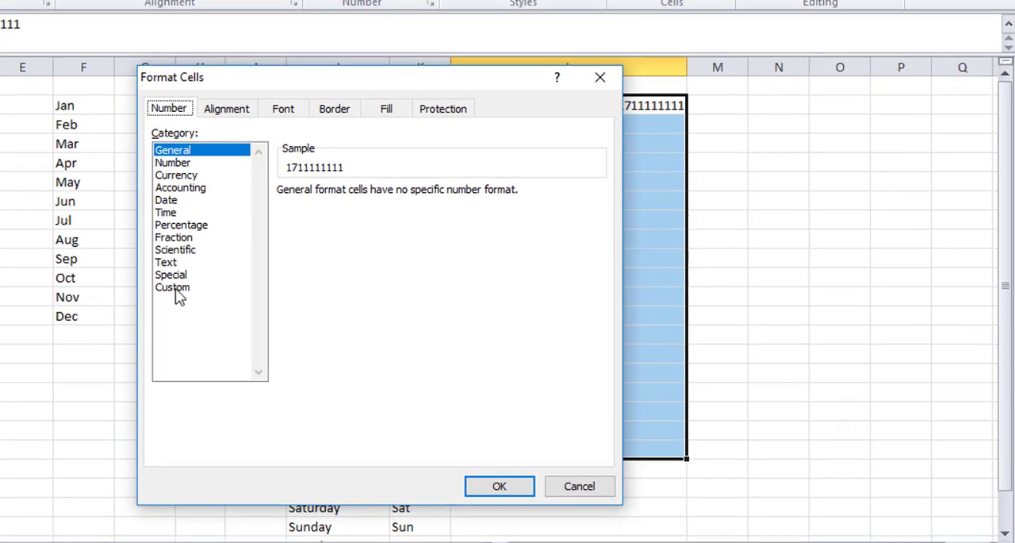
click(173, 288)
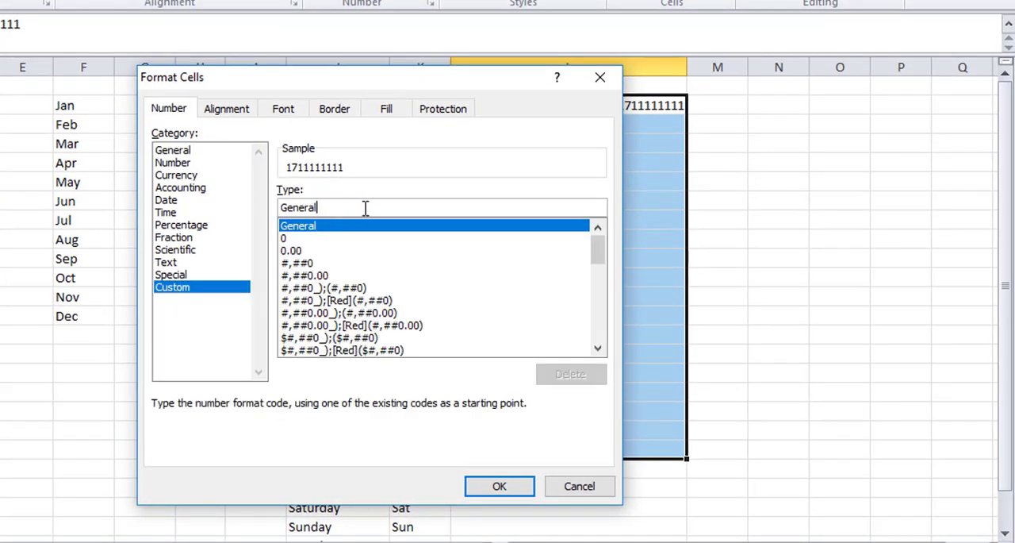
double_click(280, 208)
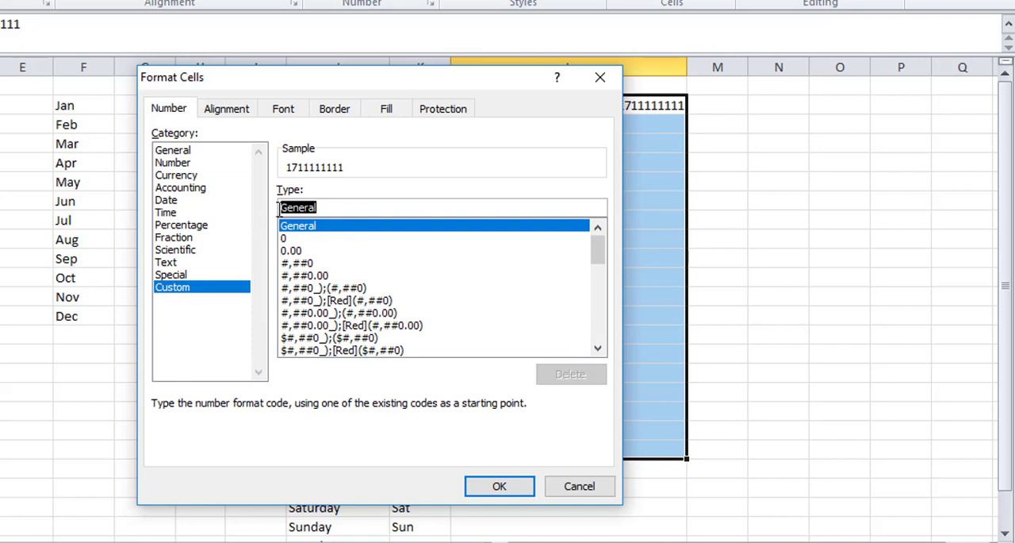
key(BackSpace)
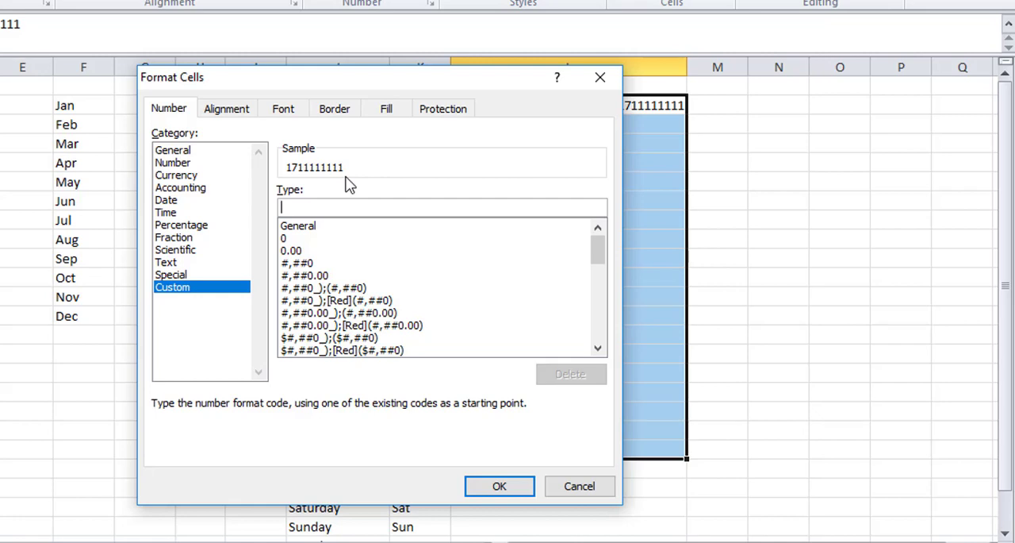
text(00000)
key(BackSpace)
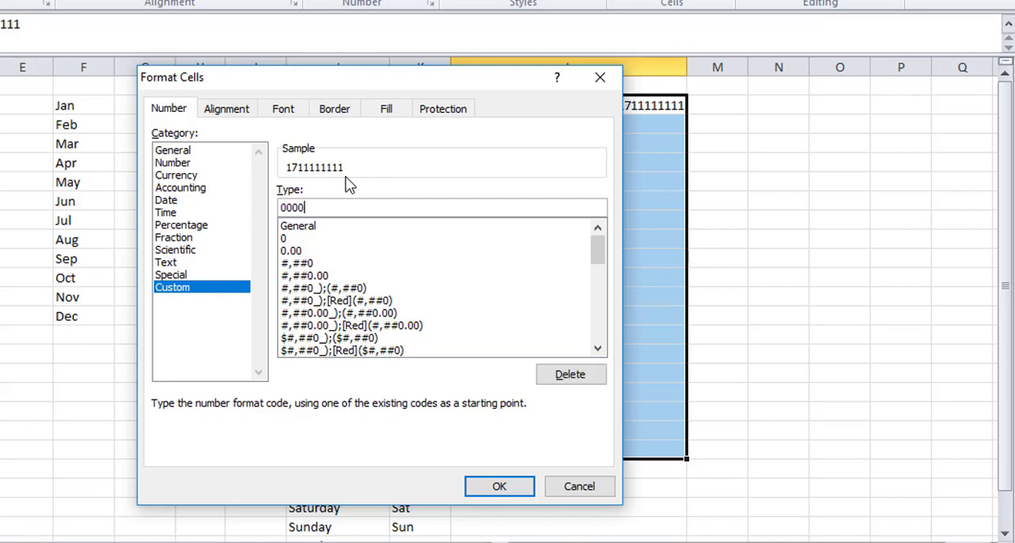
key(BackSpace)
key(BackSpace)
key(BackSpace)
key(BackSpace)
text(00000000000)
click(503, 487)
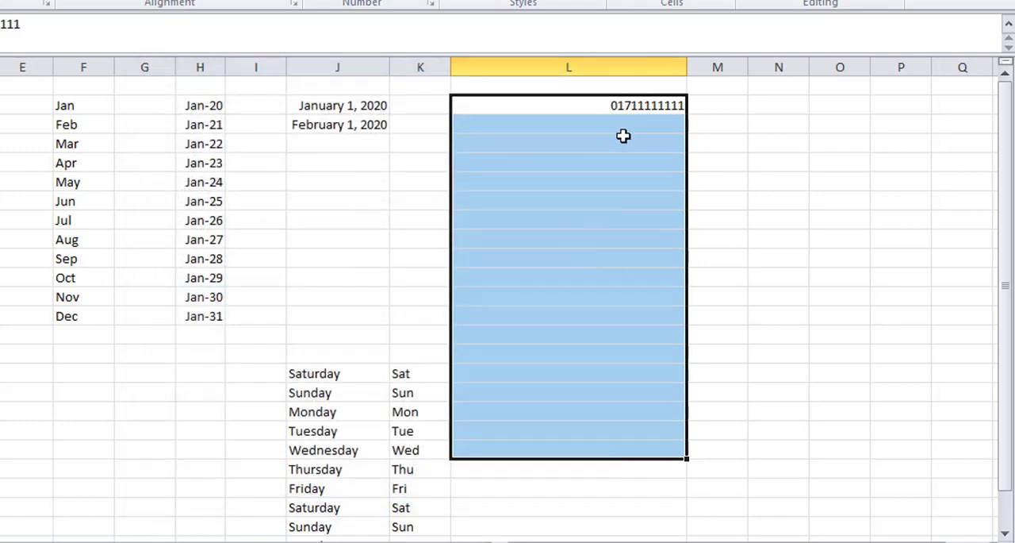
Step: Enter a second eleven-digit phone number with a leading zero in cell L3
click(617, 129)
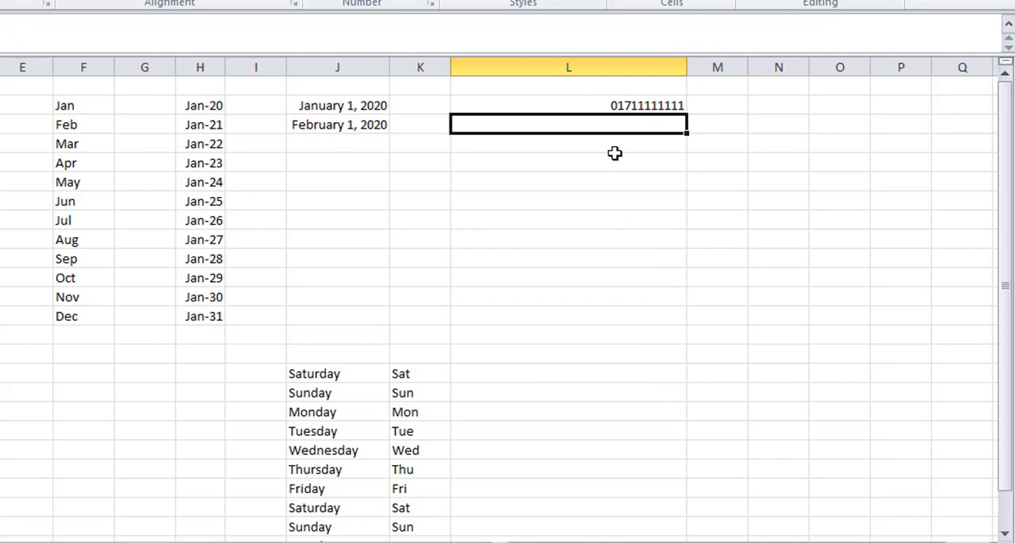
text(018)
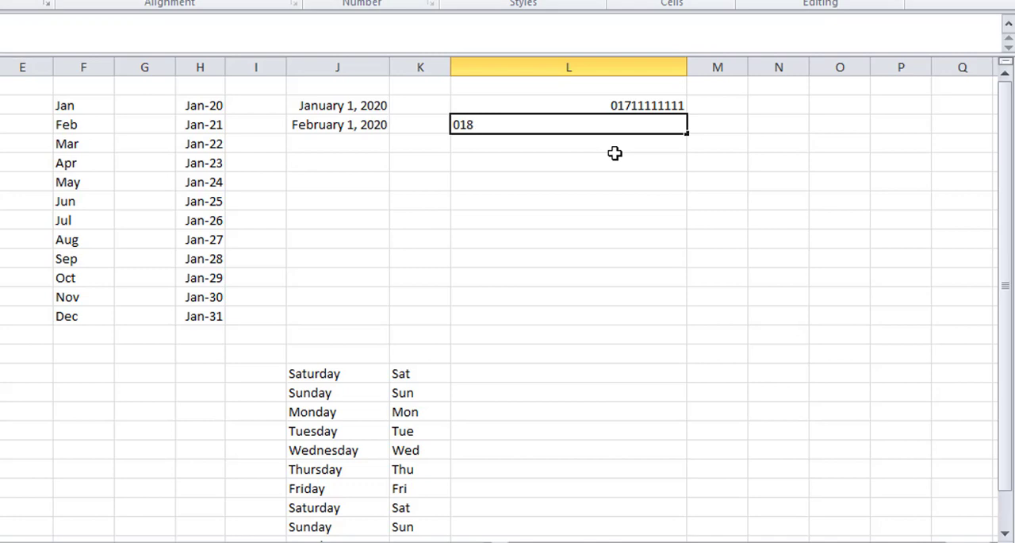
text(11111111)
key(Return)
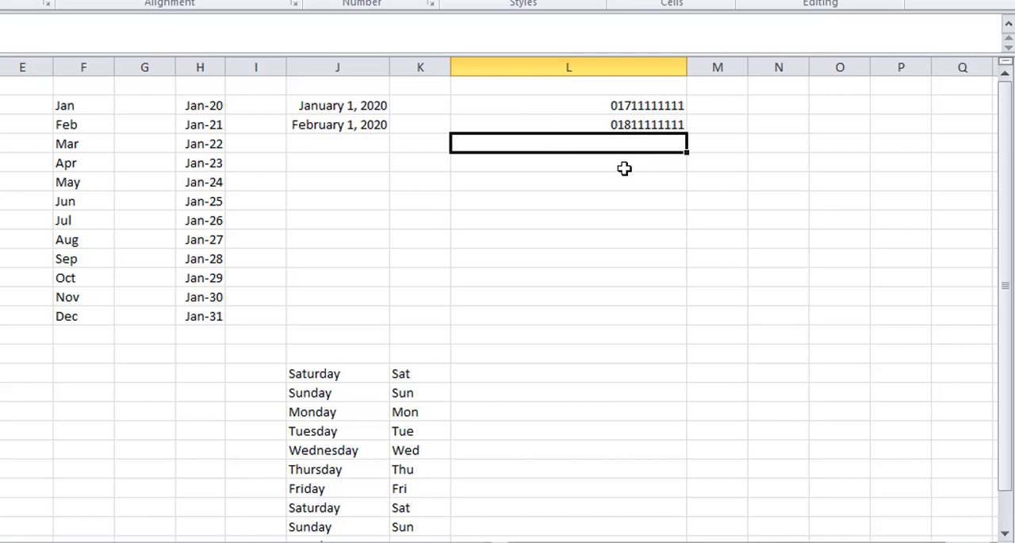
Step: Replace the phone number in L3 with a different eleven-digit number that starts with zero
click(624, 124)
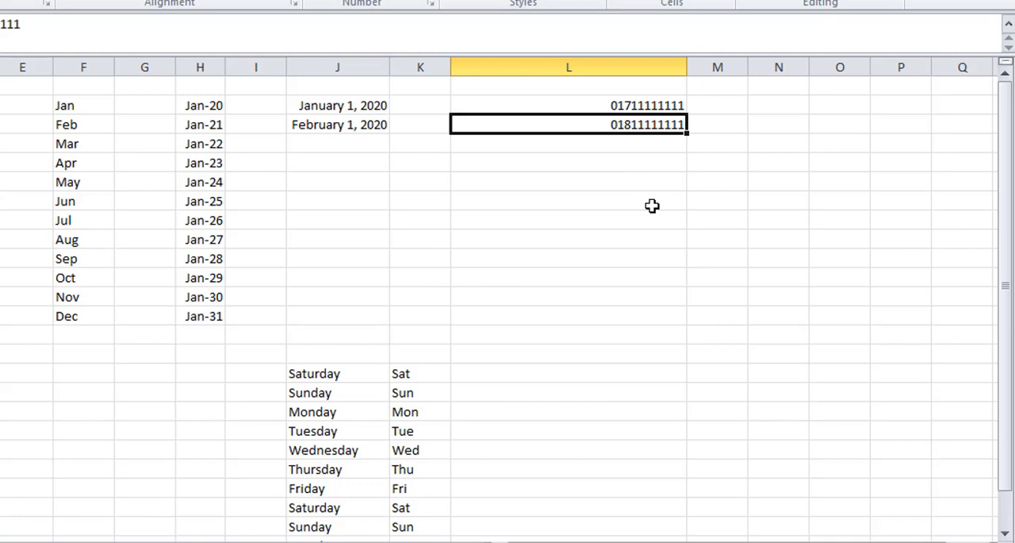
text(01)
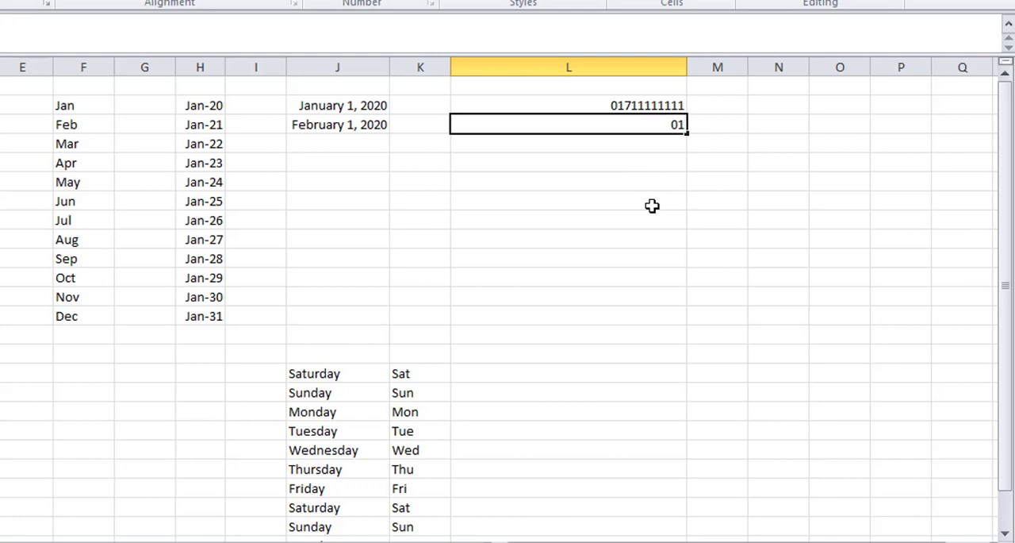
text(722222222)
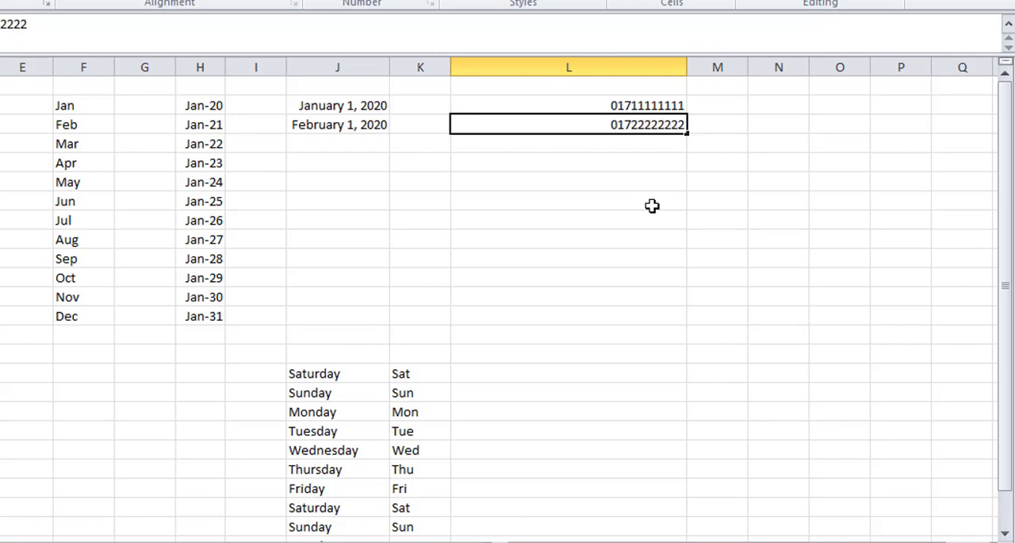
key(Return)
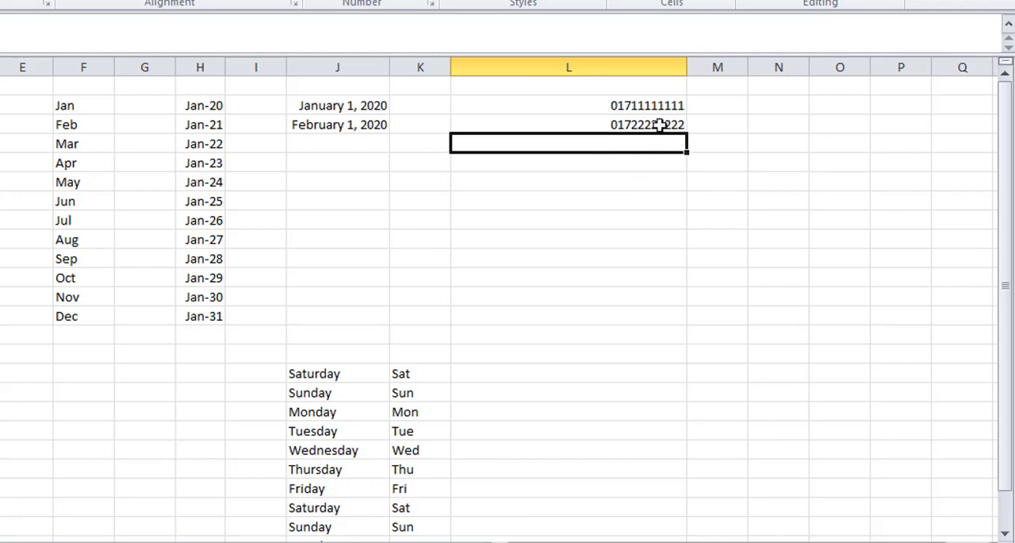